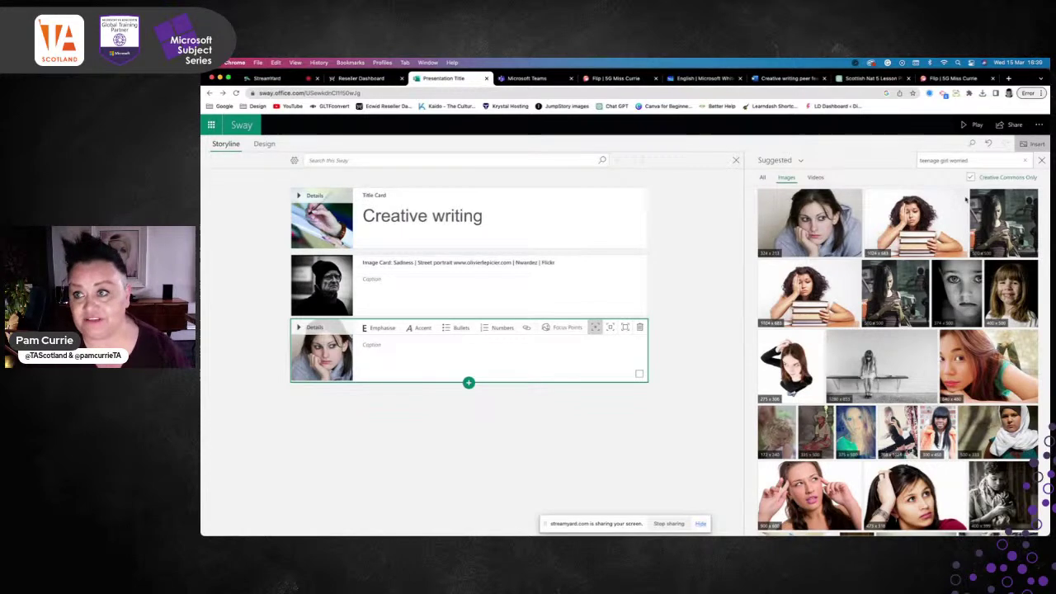
pyautogui.click(972, 125)
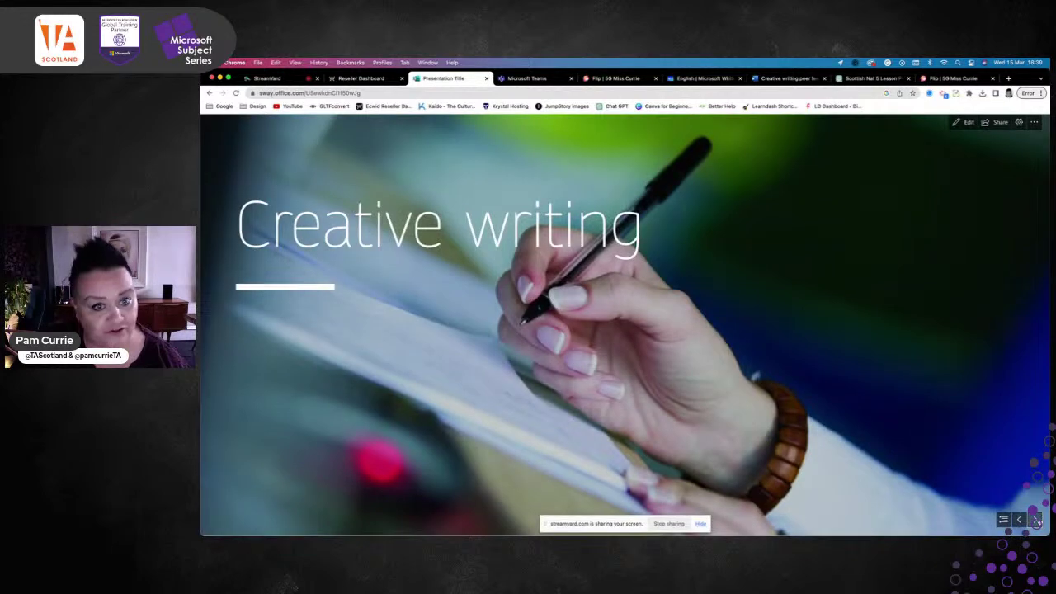
pyautogui.click(1037, 520)
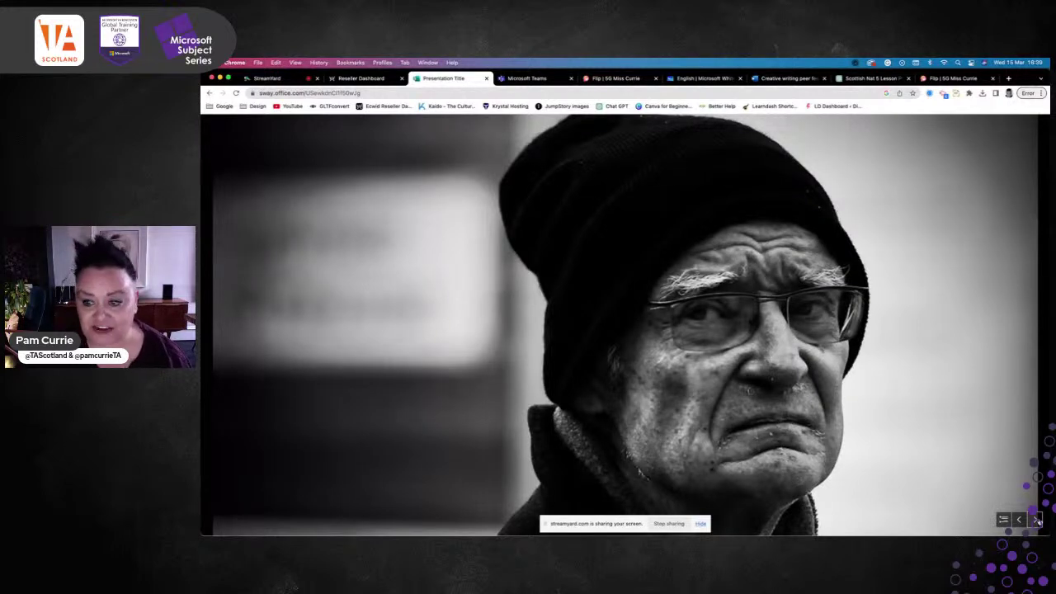
pyautogui.click(1036, 520)
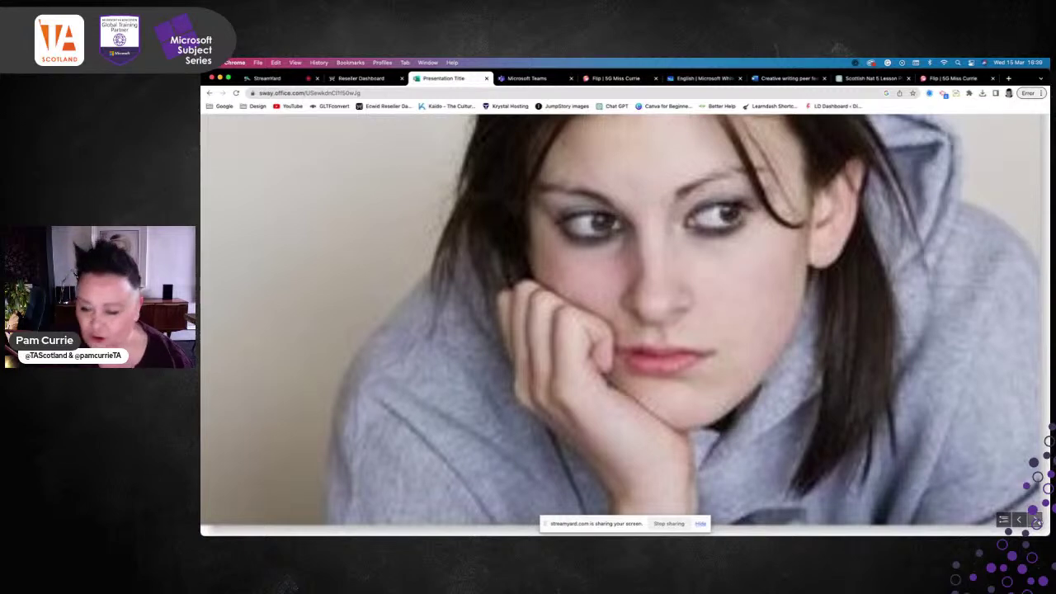
pyautogui.click(1037, 520)
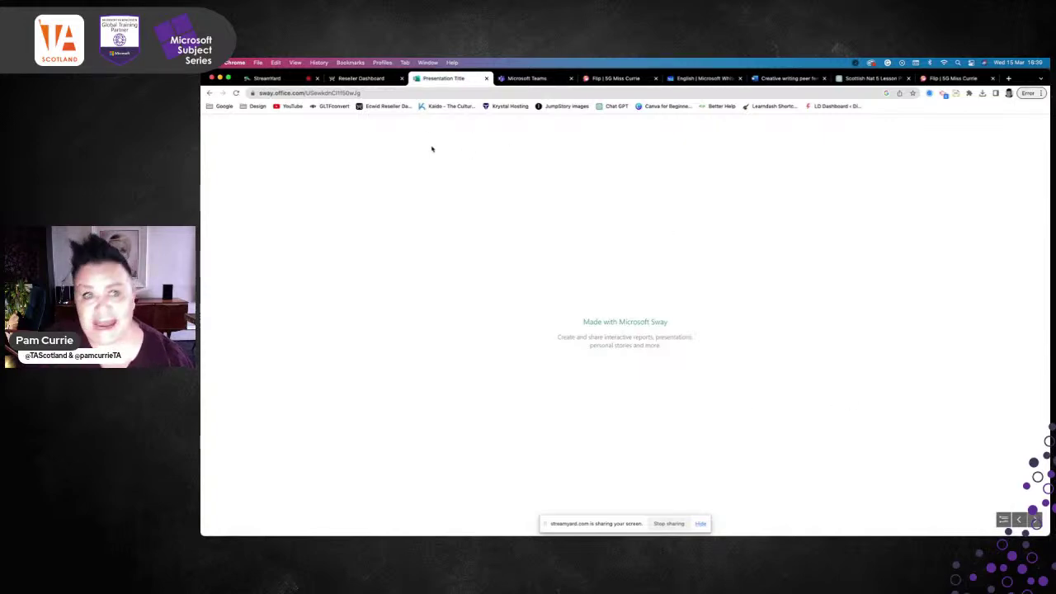
pyautogui.click(209, 92)
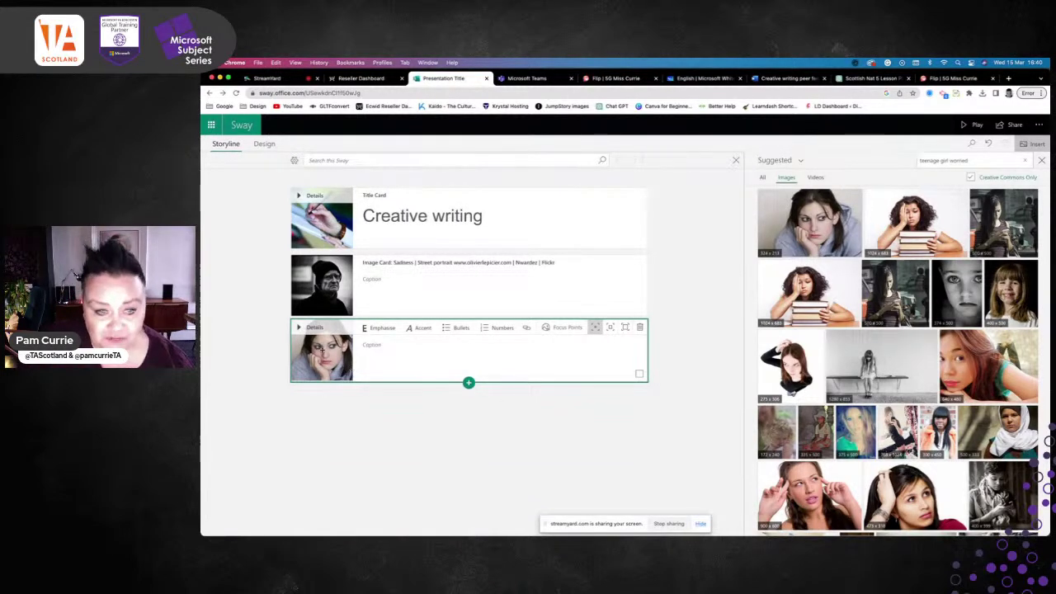
# Delete the worried young woman card and insert an empty image card in its place
pyautogui.click(639, 328)
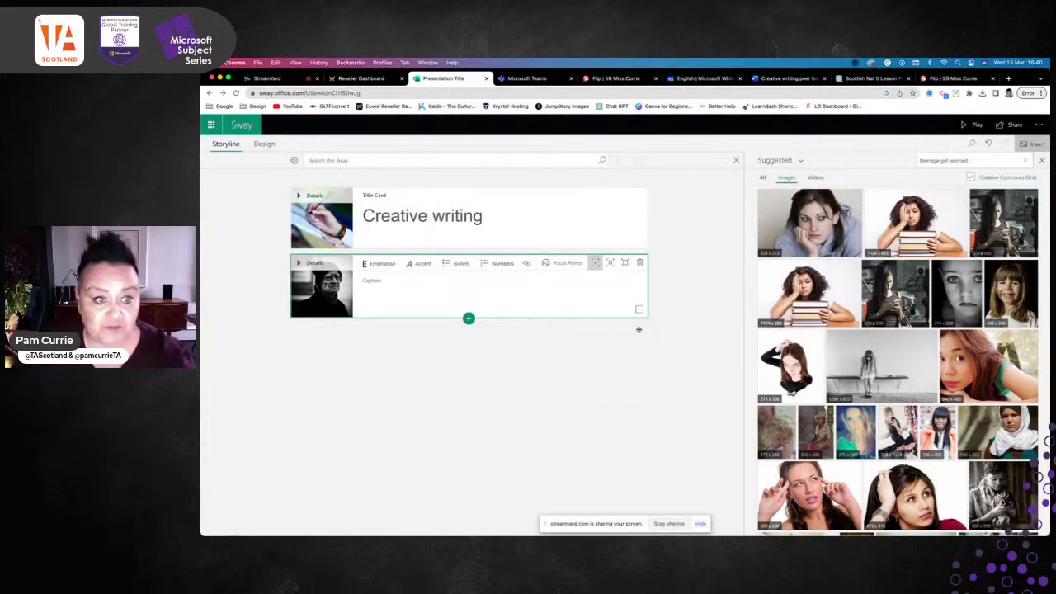
pyautogui.click(469, 319)
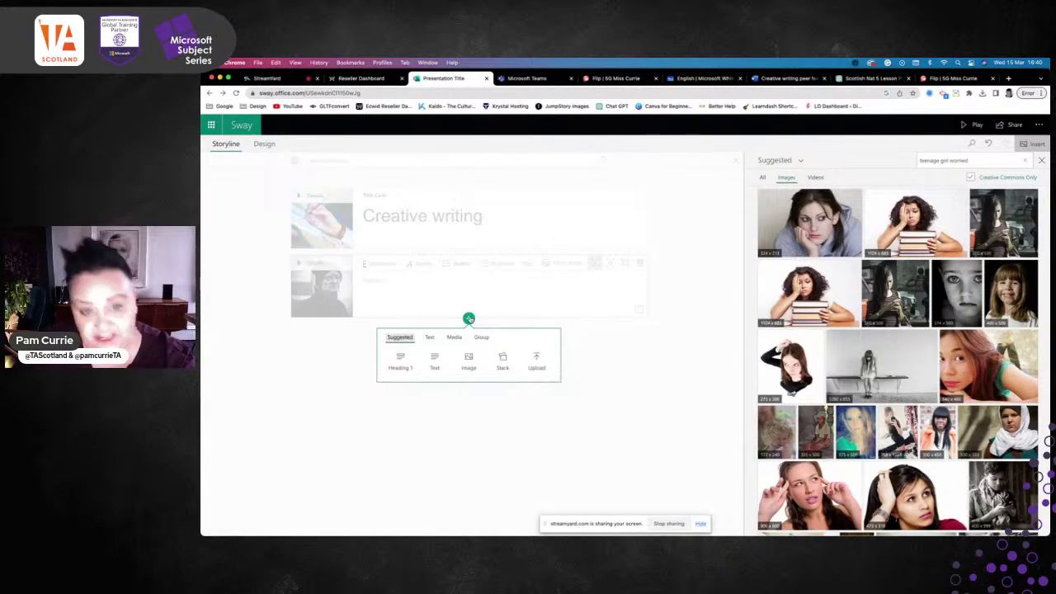
pyautogui.click(468, 361)
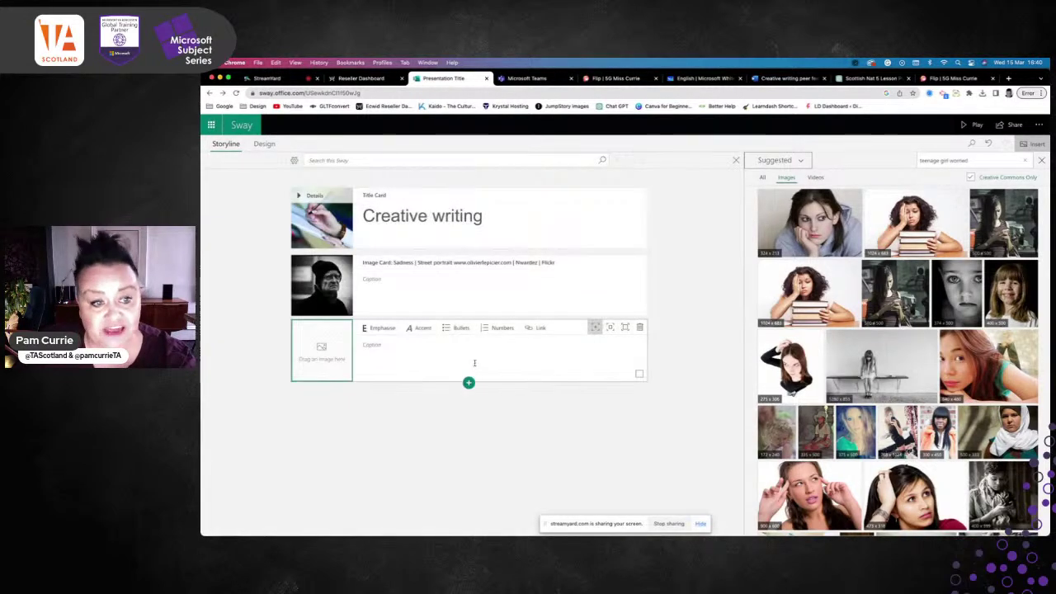
# Search 'happy old lady' with Creative Commons Only on and add the girl-on-bench image
pyautogui.click(987, 158)
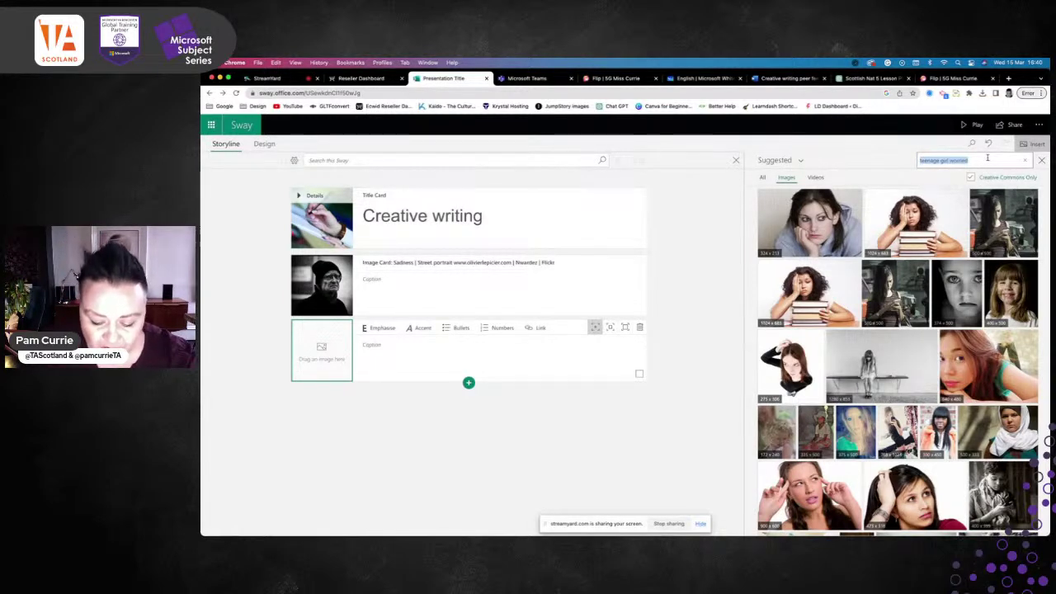
pyautogui.write('happy old lady')
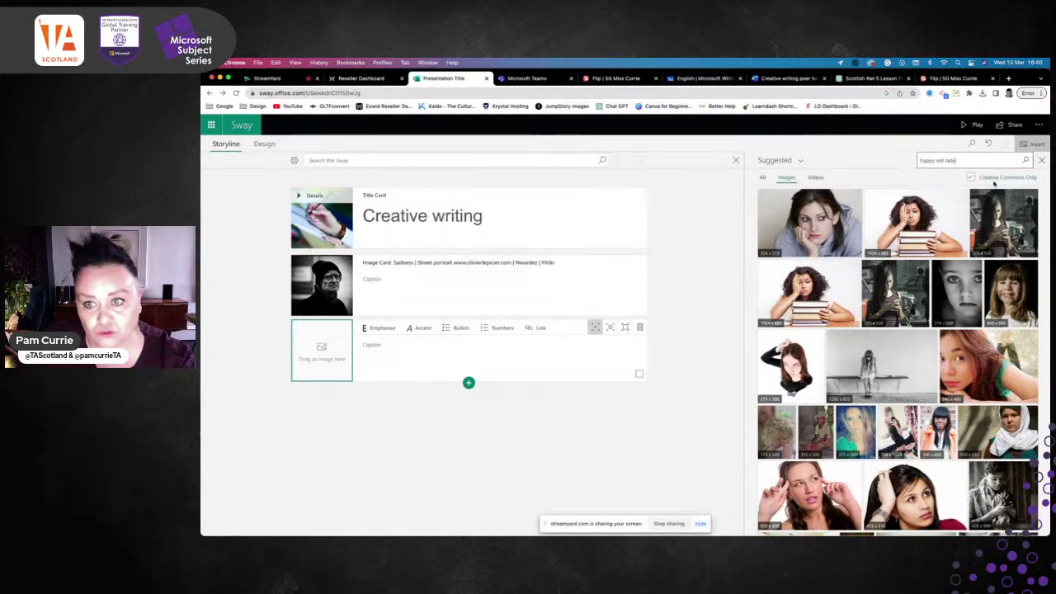
pyautogui.click(972, 178)
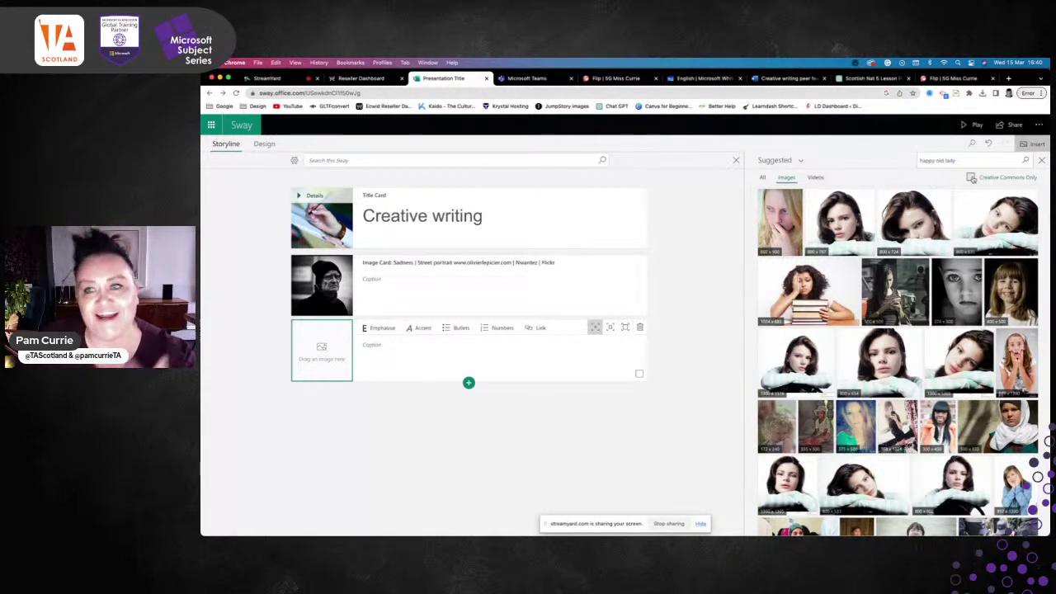
pyautogui.click(971, 178)
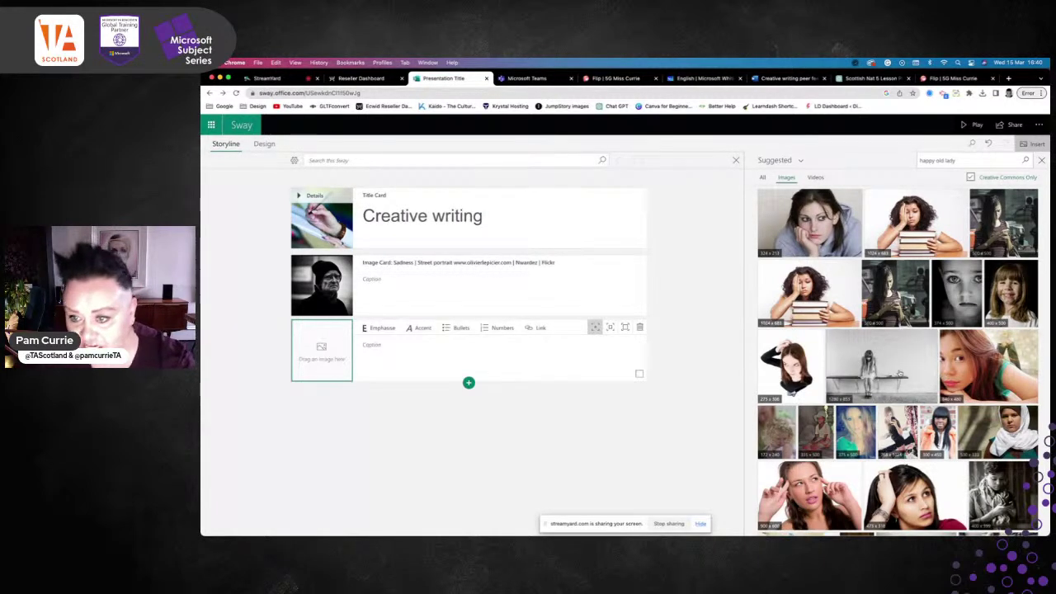
pyautogui.click(855, 362)
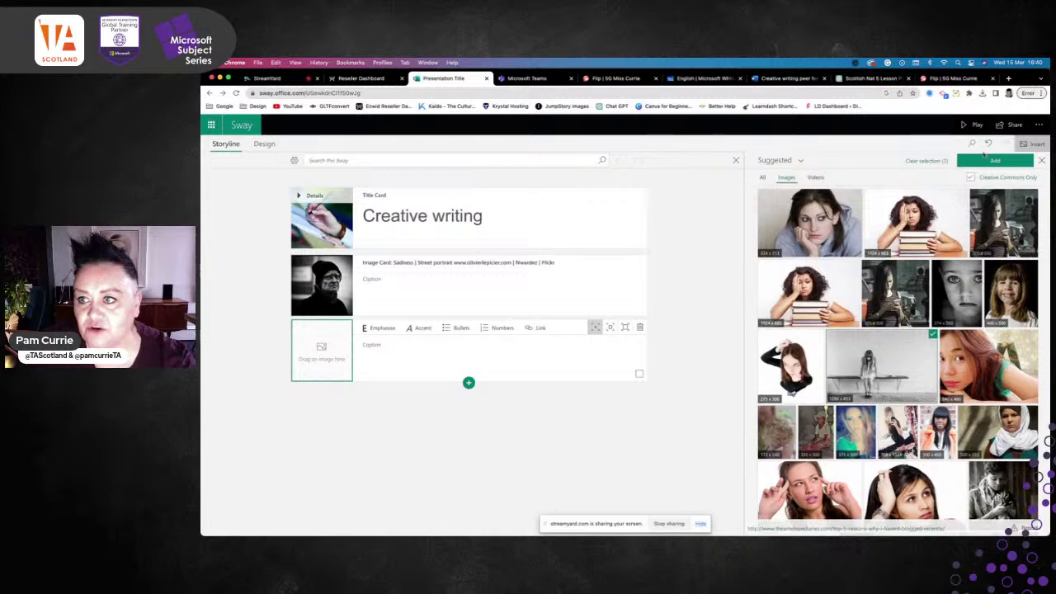
pyautogui.click(987, 161)
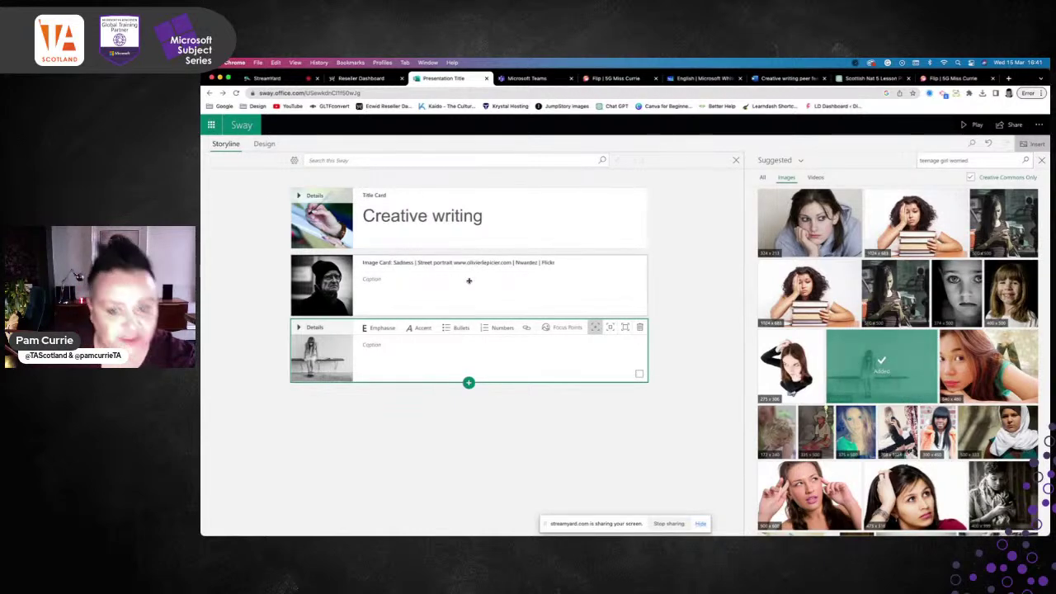
# Play the three-slide Sway through to the end, then return to the editor and open Share
pyautogui.click(469, 383)
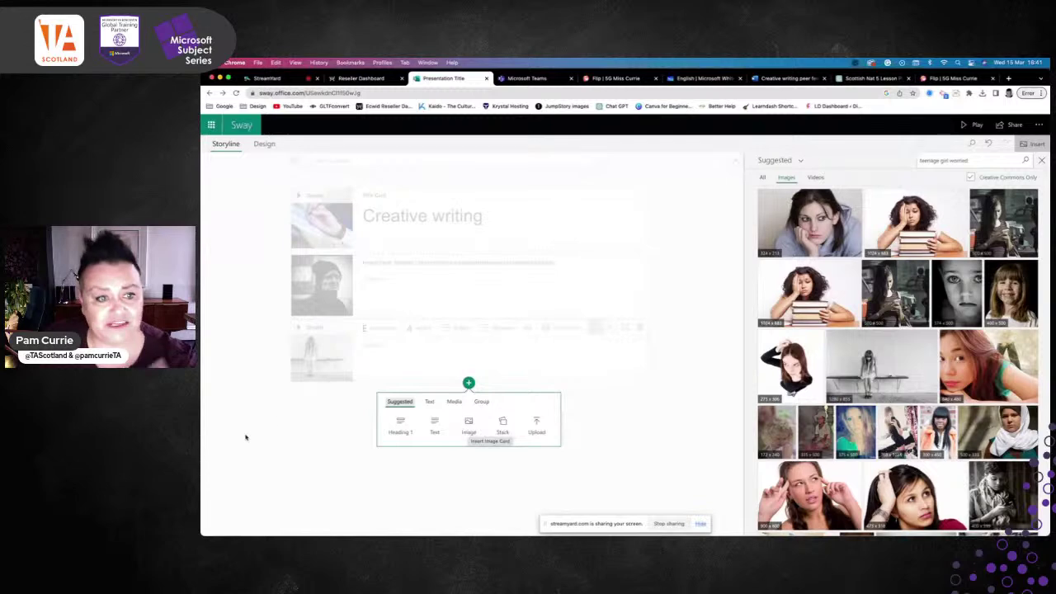
pyautogui.click(278, 455)
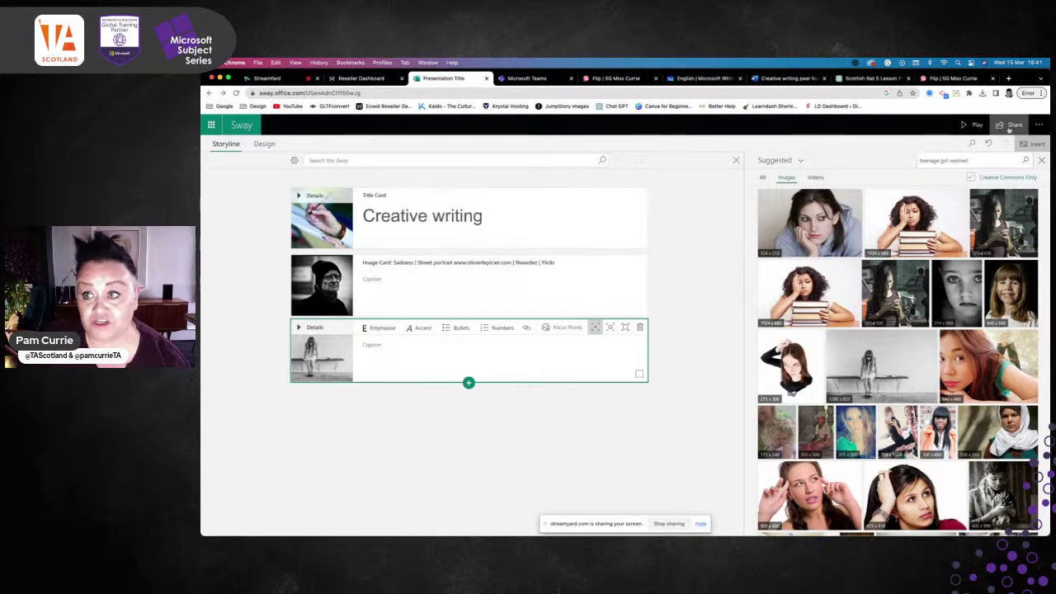
pyautogui.click(970, 123)
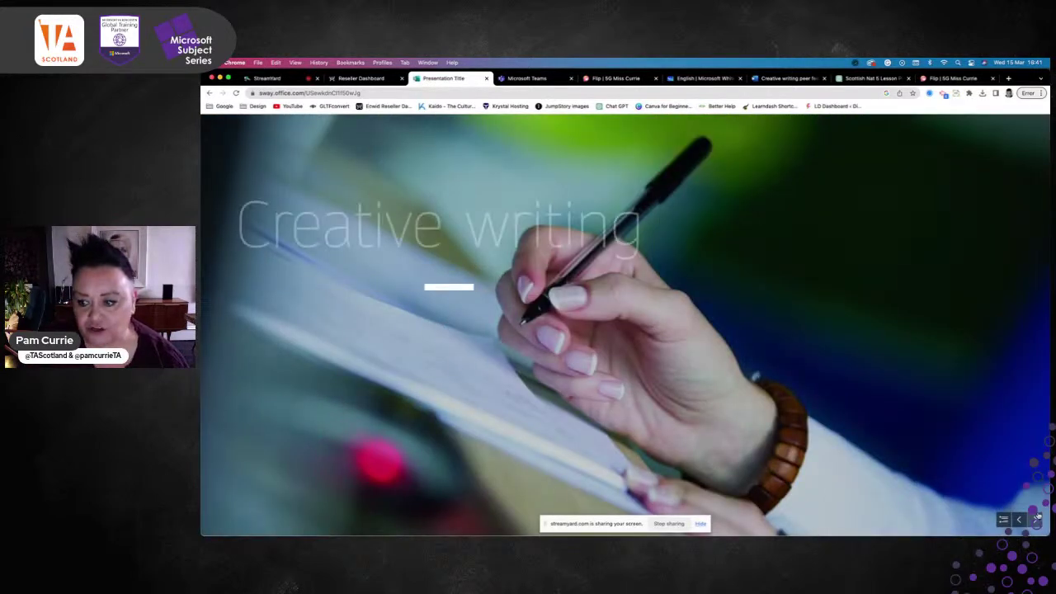
pyautogui.click(1036, 519)
pyautogui.click(1036, 519)
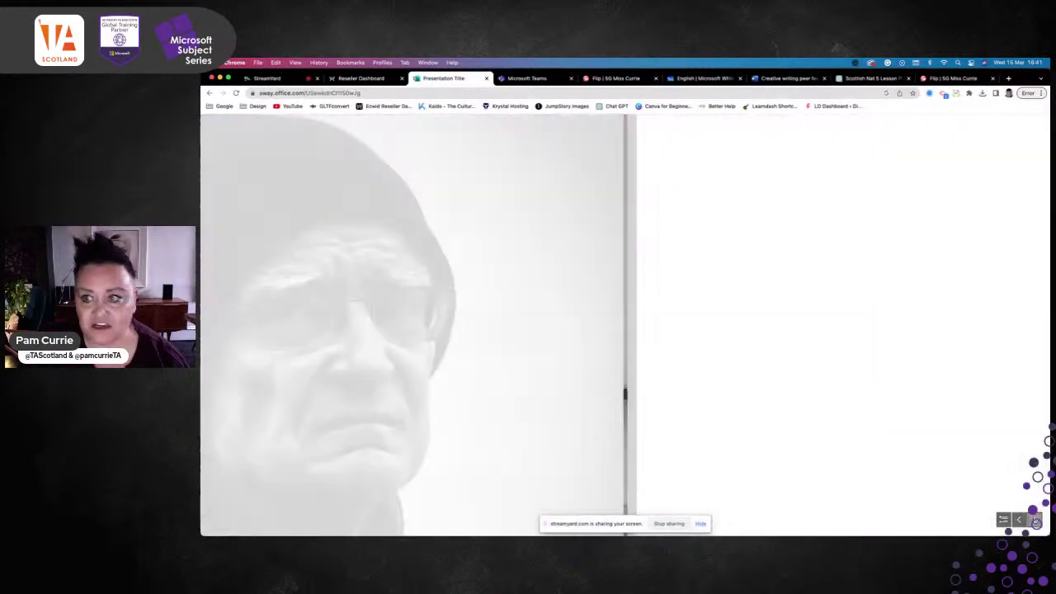
pyautogui.click(1037, 521)
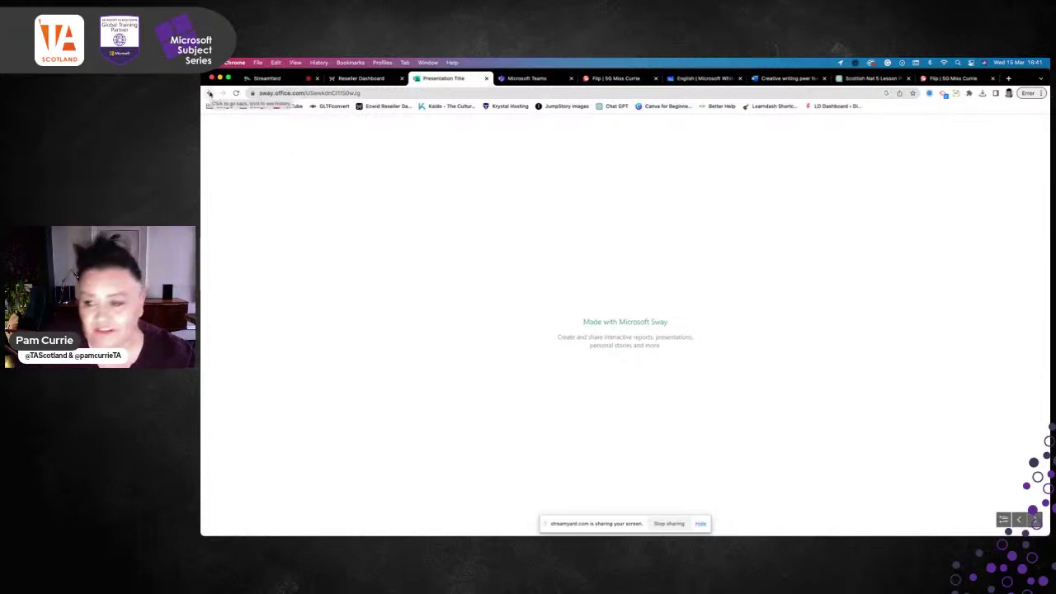
pyautogui.click(209, 93)
pyautogui.click(1009, 124)
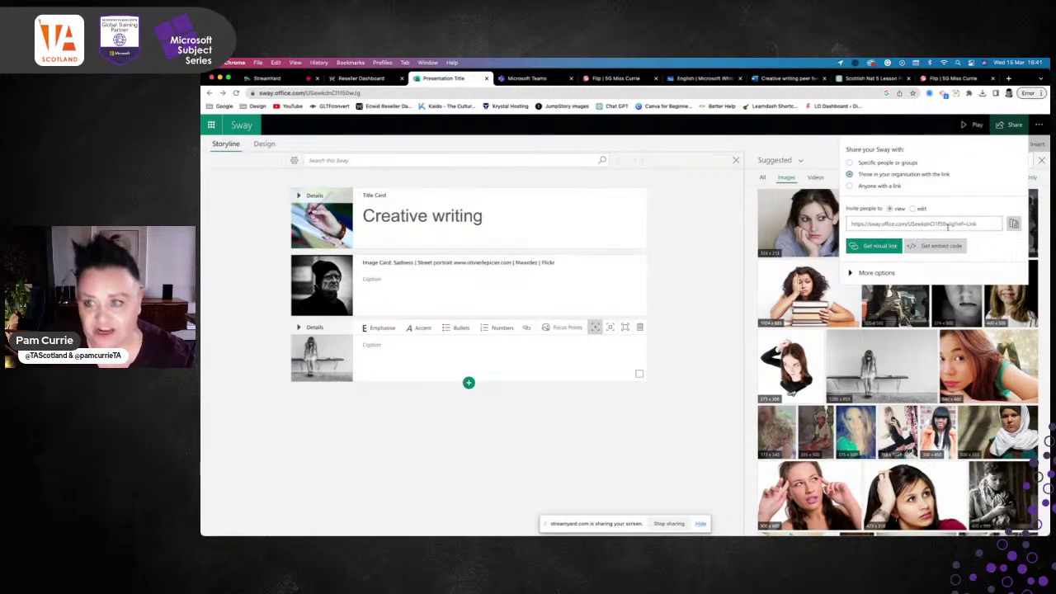
# Select the Sway's view-only share link, then switch to the Teams snack bar assignment
pyautogui.click(984, 221)
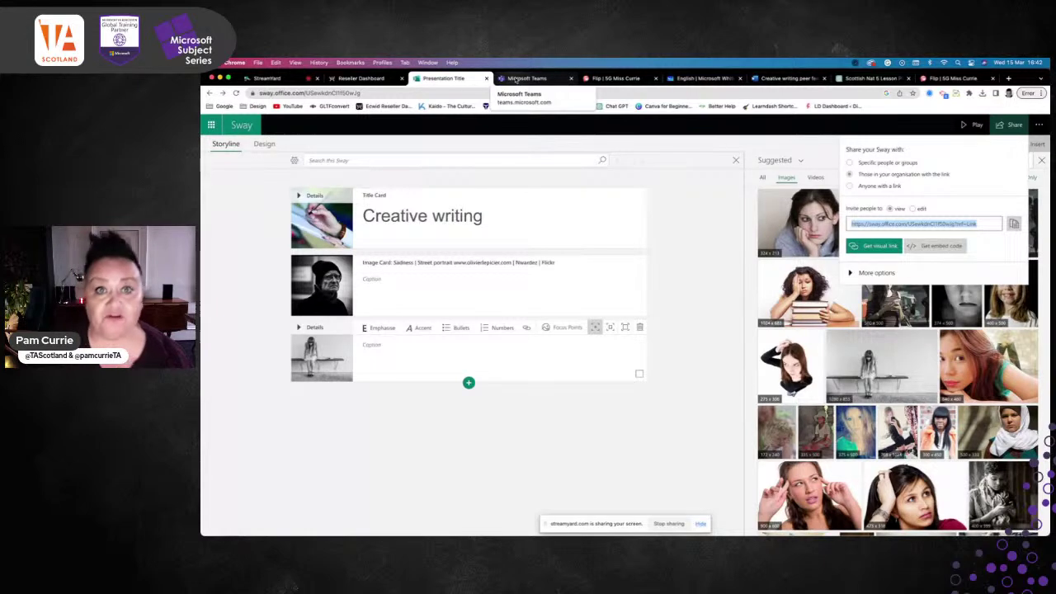
pyautogui.click(516, 78)
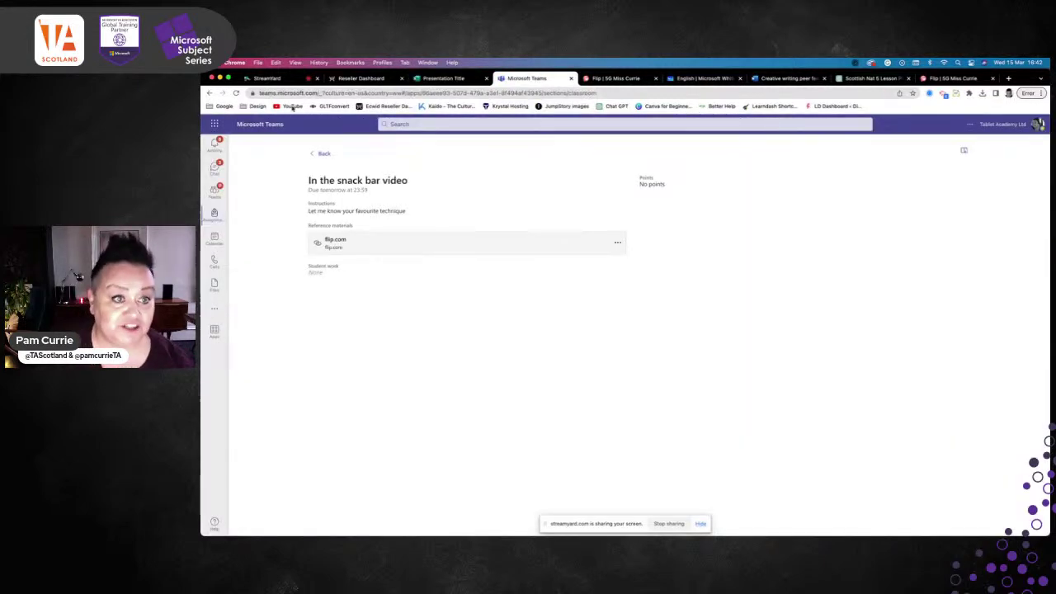
# From Assignments, open Creative writing group activity and view it in Student view
pyautogui.click(316, 156)
pyautogui.click(316, 156)
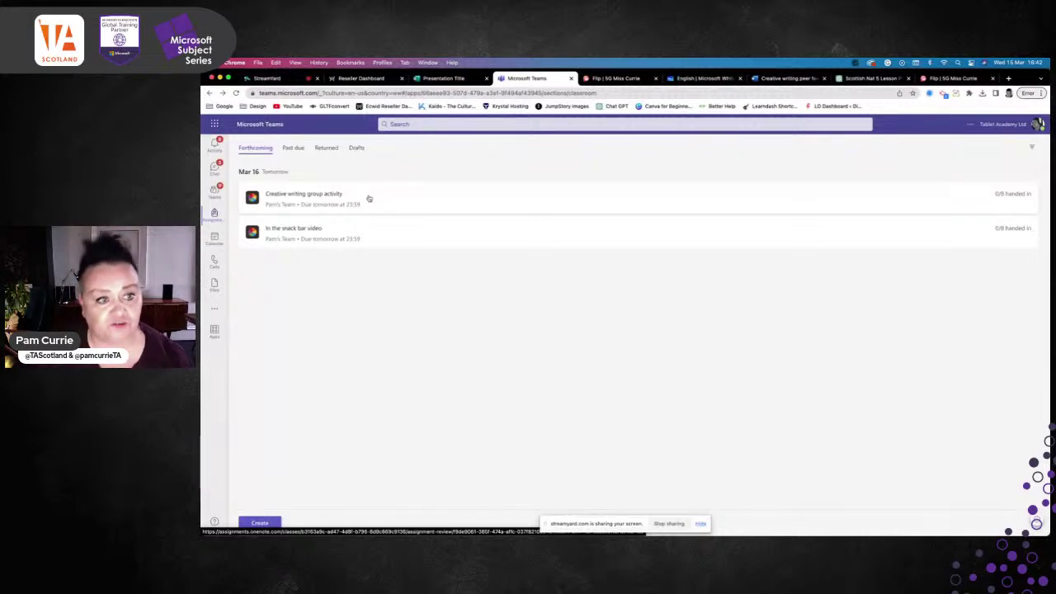
pyautogui.click(340, 195)
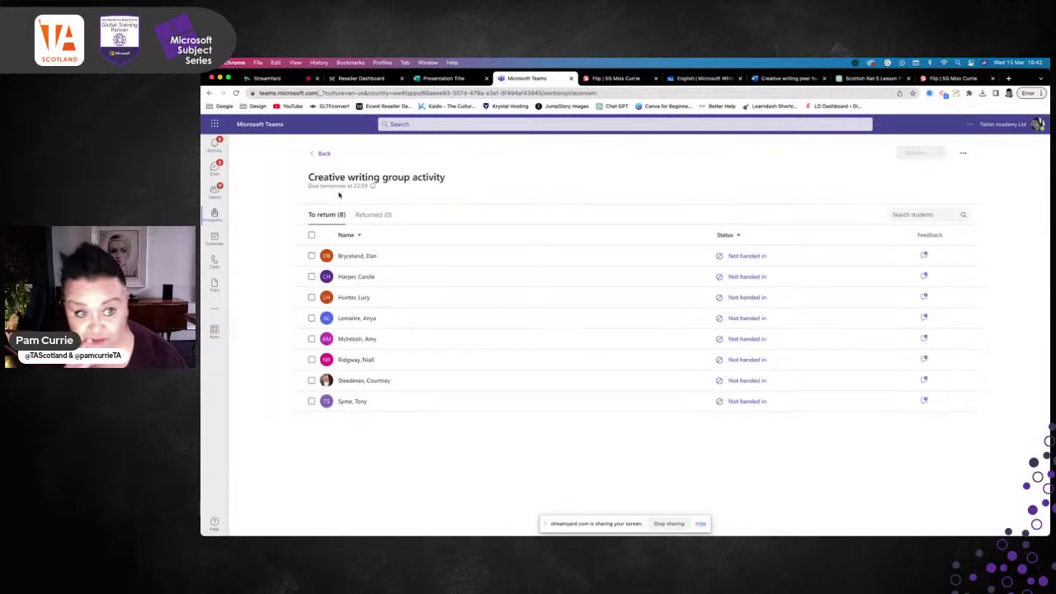
pyautogui.click(962, 153)
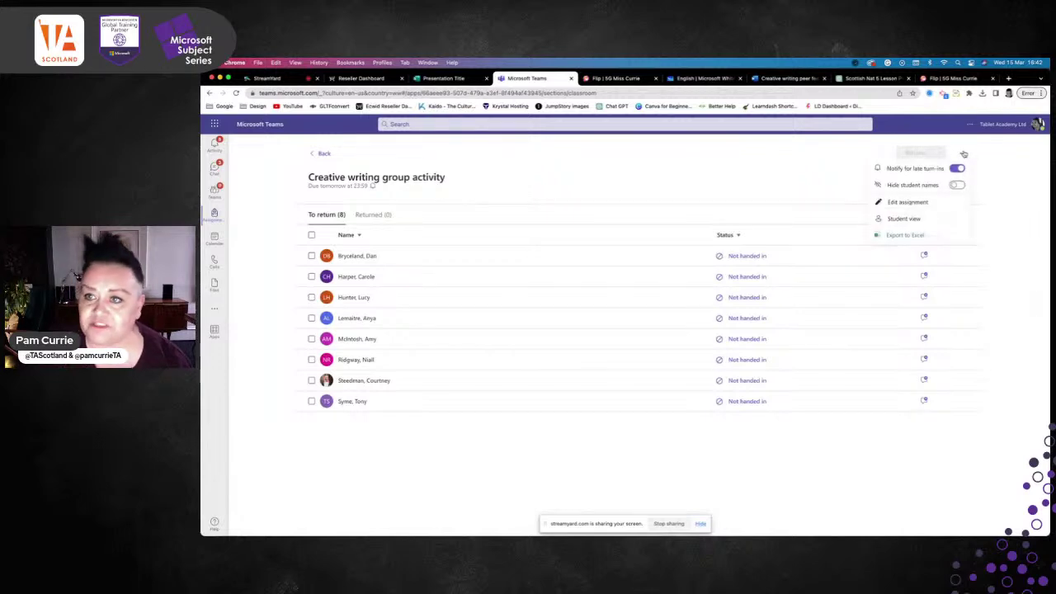
pyautogui.click(909, 220)
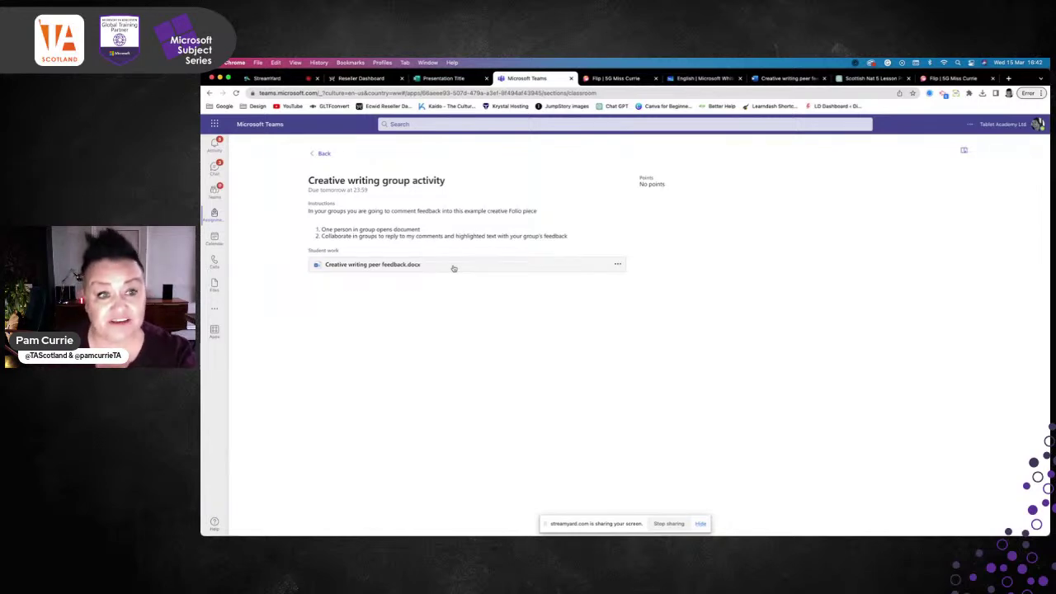
pyautogui.scroll(5, 322, 224)
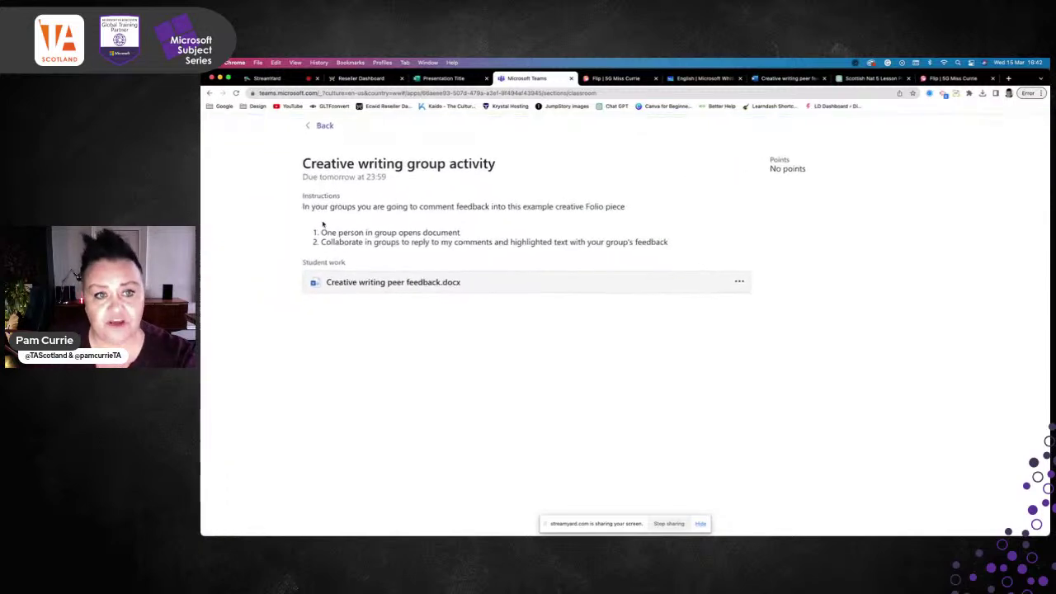
# Open Creative writing peer feedback.docx, show its comments, then move to Word for the web
pyautogui.scroll(2, 322, 223)
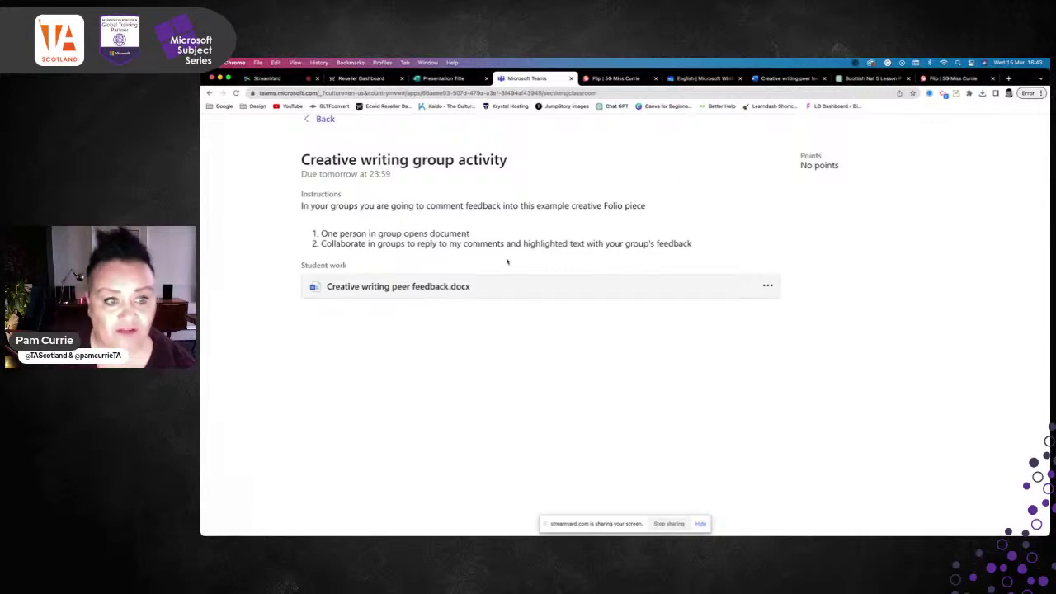
pyautogui.click(429, 293)
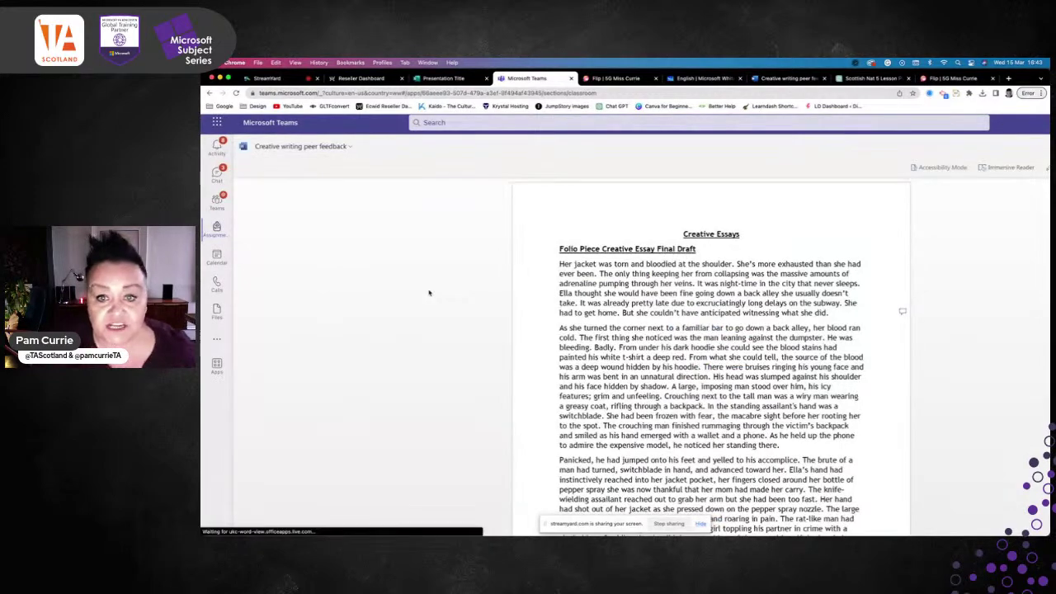
pyautogui.scroll(-3, 708, 353)
pyautogui.scroll(3, 710, 352)
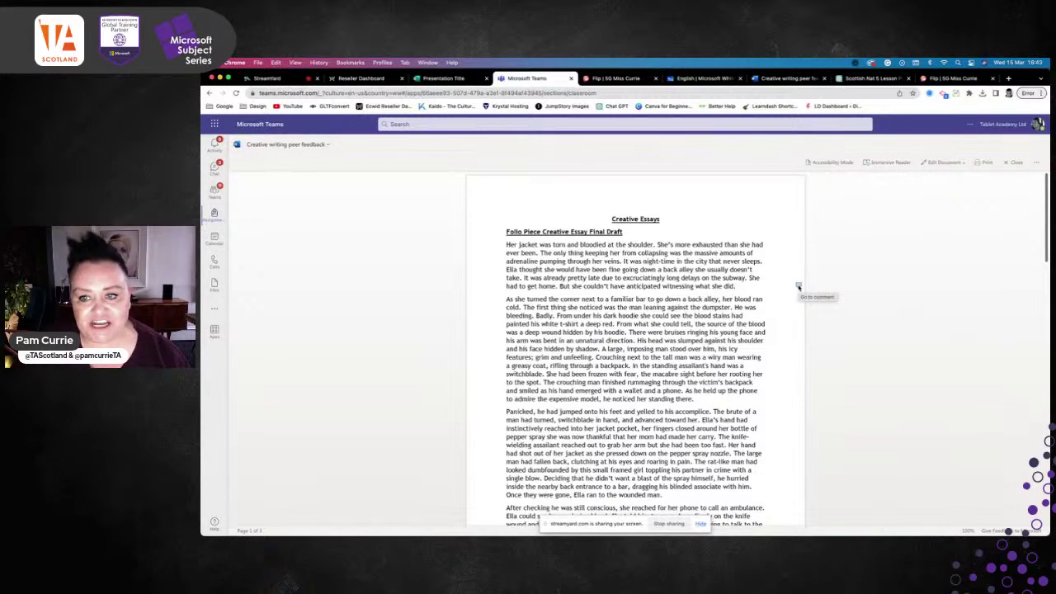
pyautogui.click(798, 286)
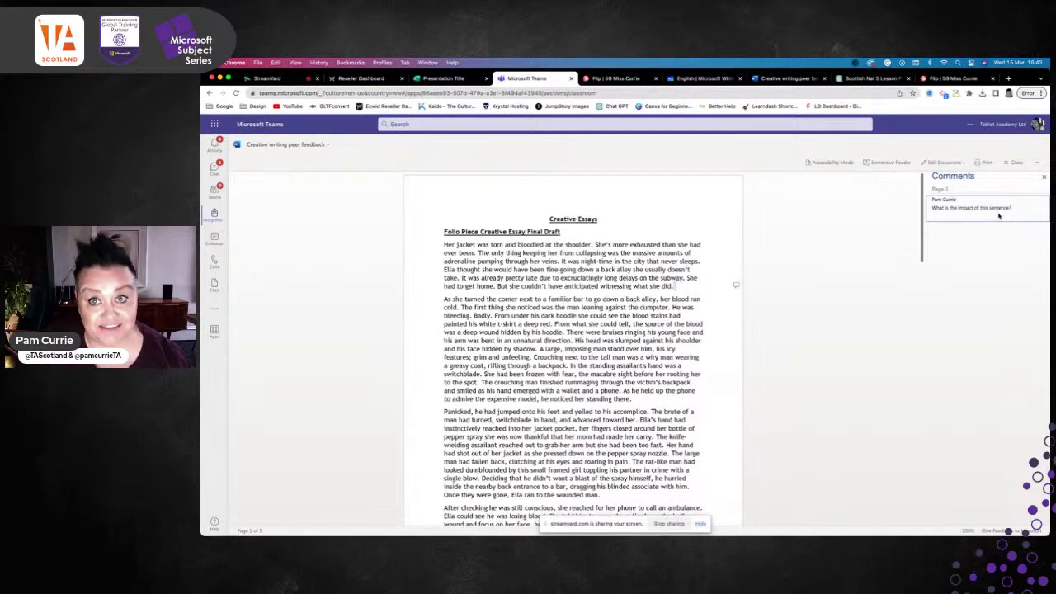
pyautogui.click(777, 81)
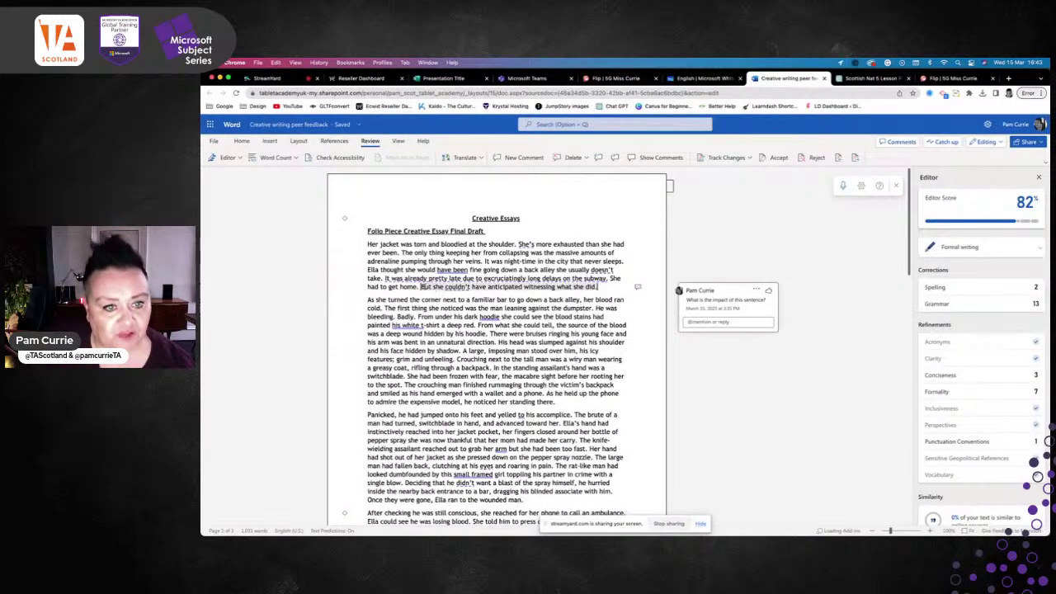
# Reply 'Introduces tension makes' to the impact comment, then select the sentence beginning 'As he held up the phone'
pyautogui.click(640, 286)
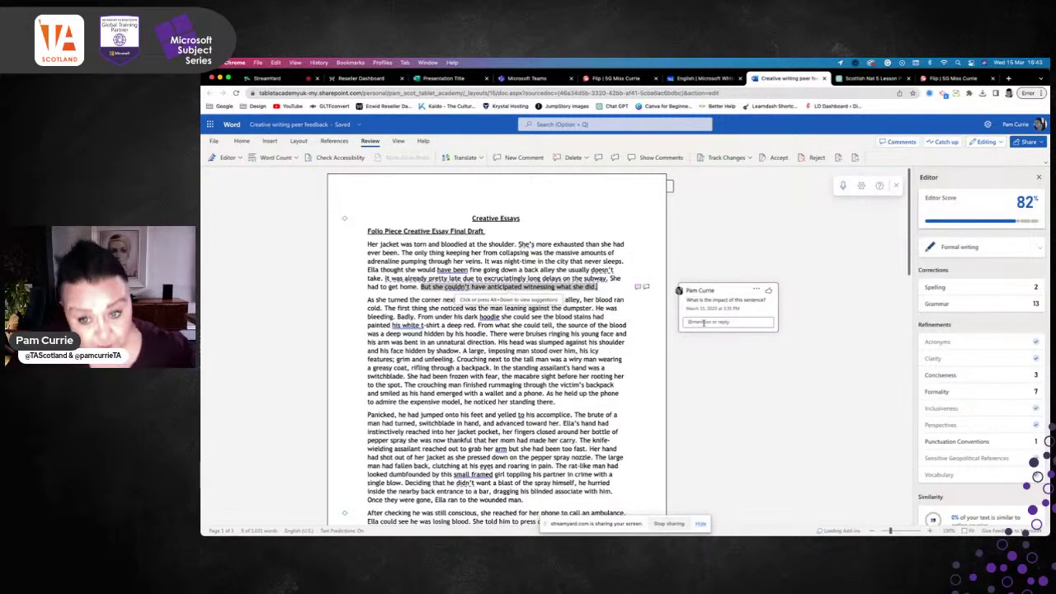
pyautogui.click(703, 322)
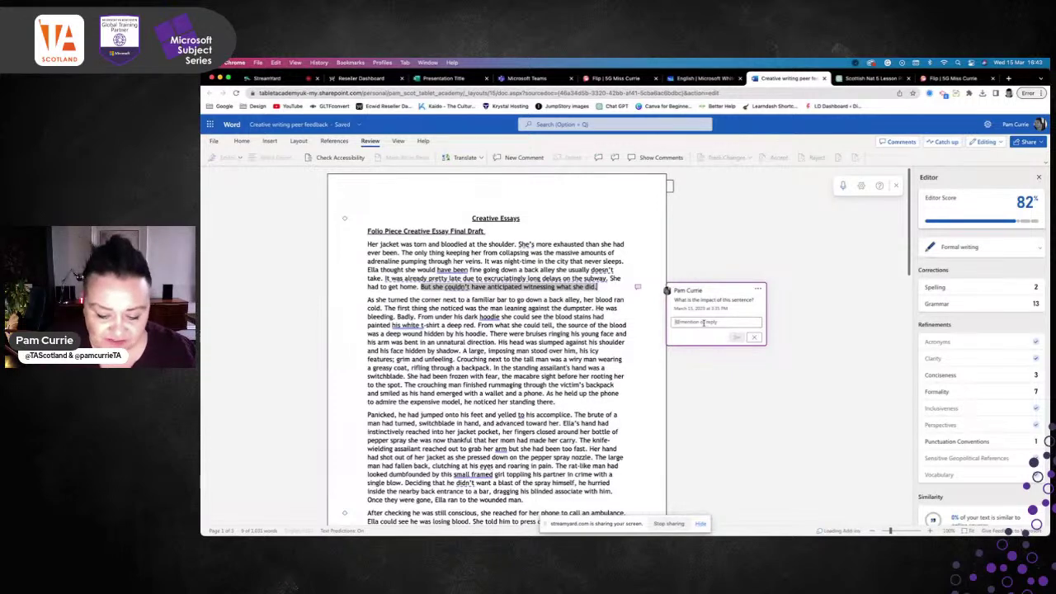
pyautogui.write('Introduce')
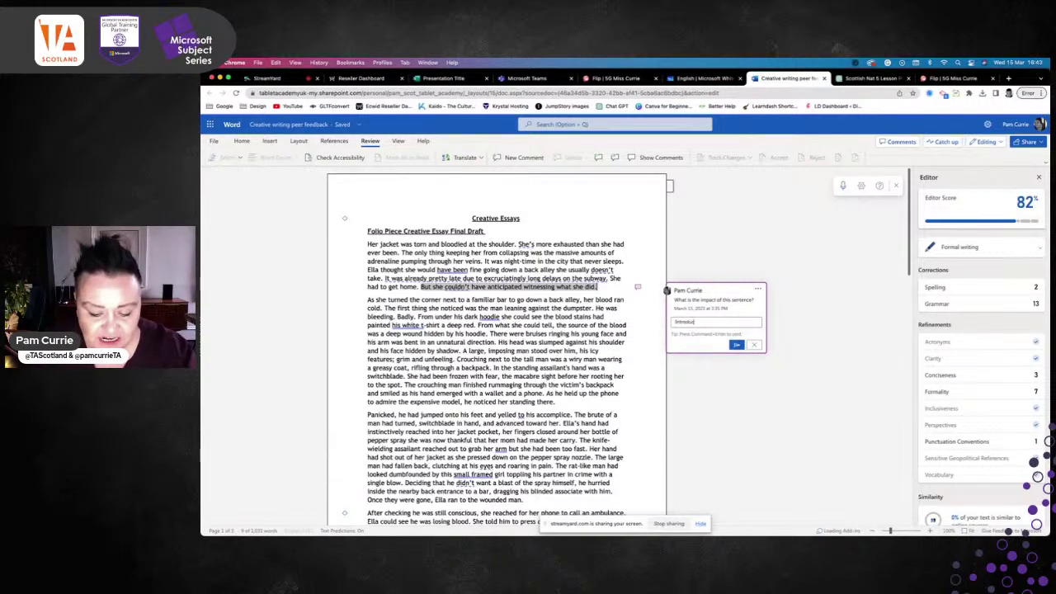
pyautogui.write('s tension')
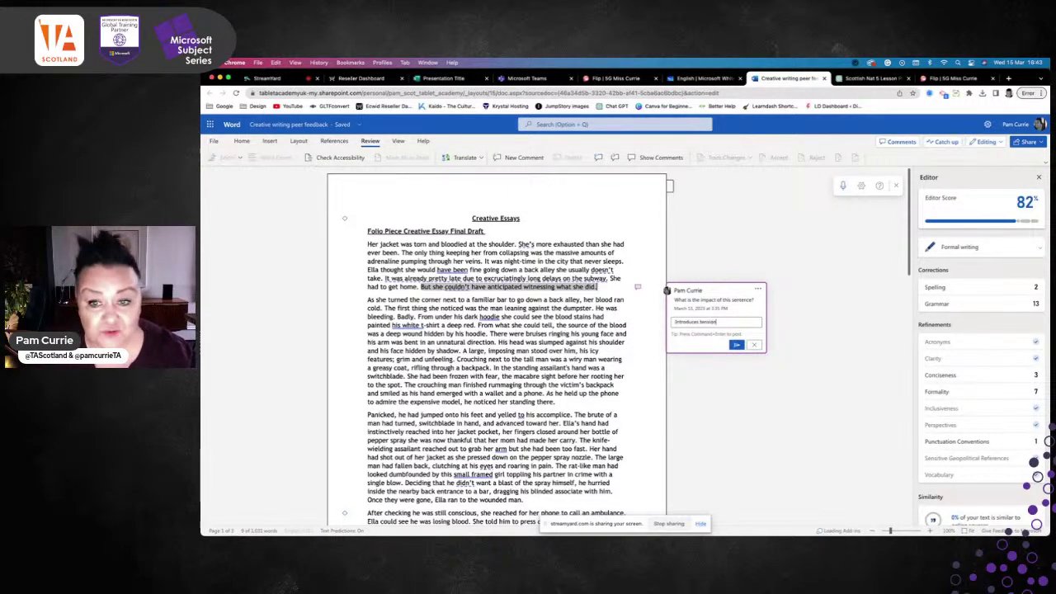
pyautogui.write(' in')
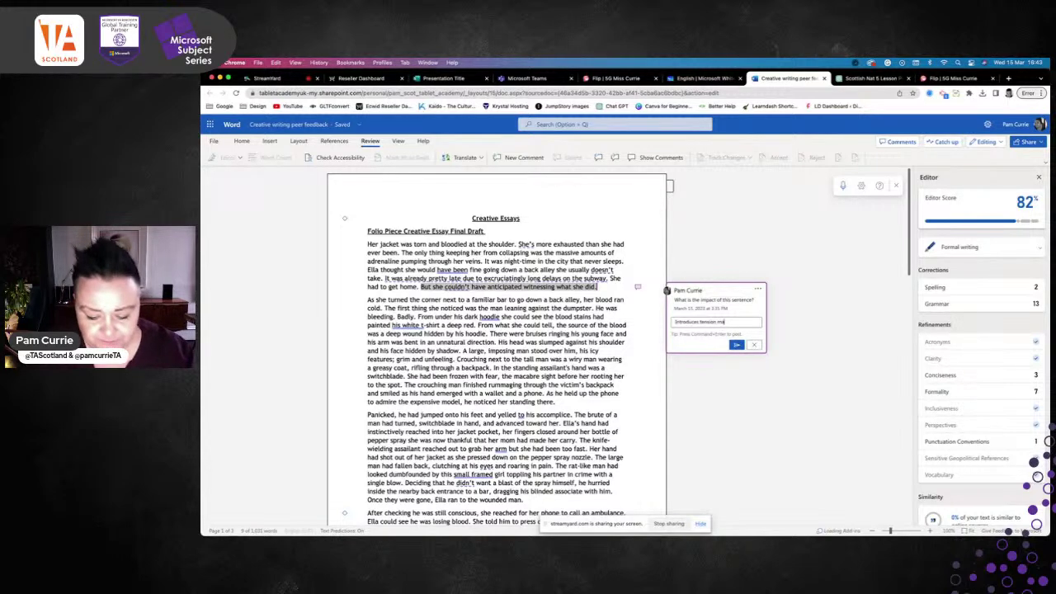
pyautogui.write('kes')
pyautogui.click(737, 344)
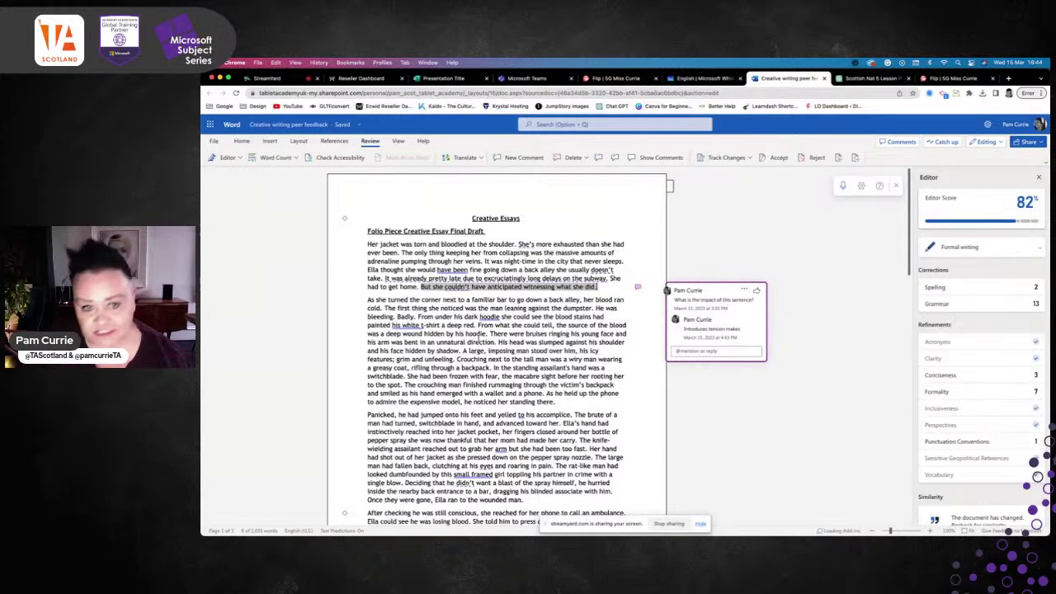
pyautogui.scroll(-3, 479, 340)
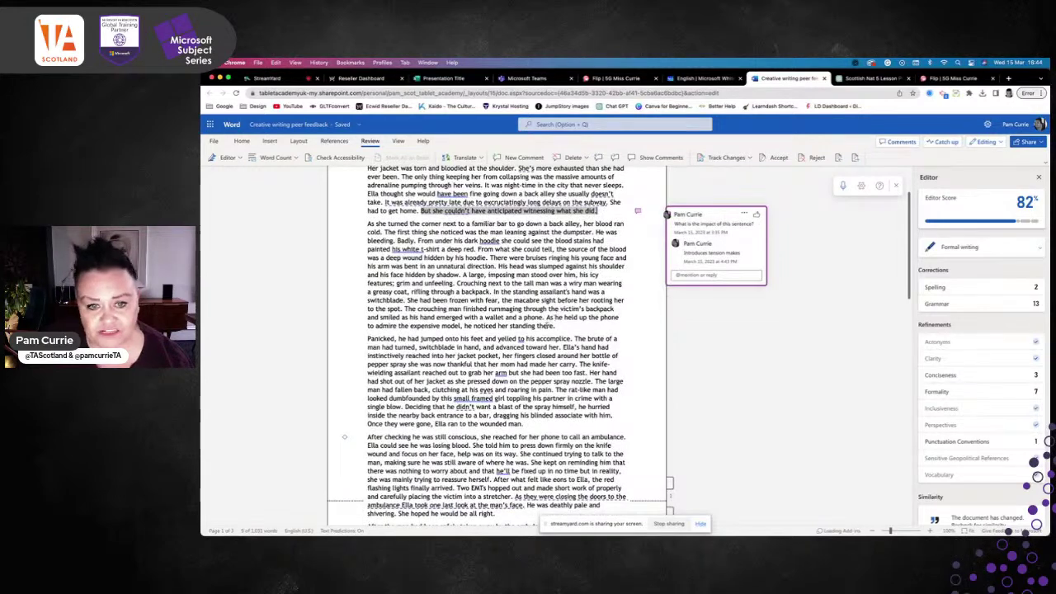
pyautogui.moveTo(546, 317); pyautogui.dragTo(618, 328)
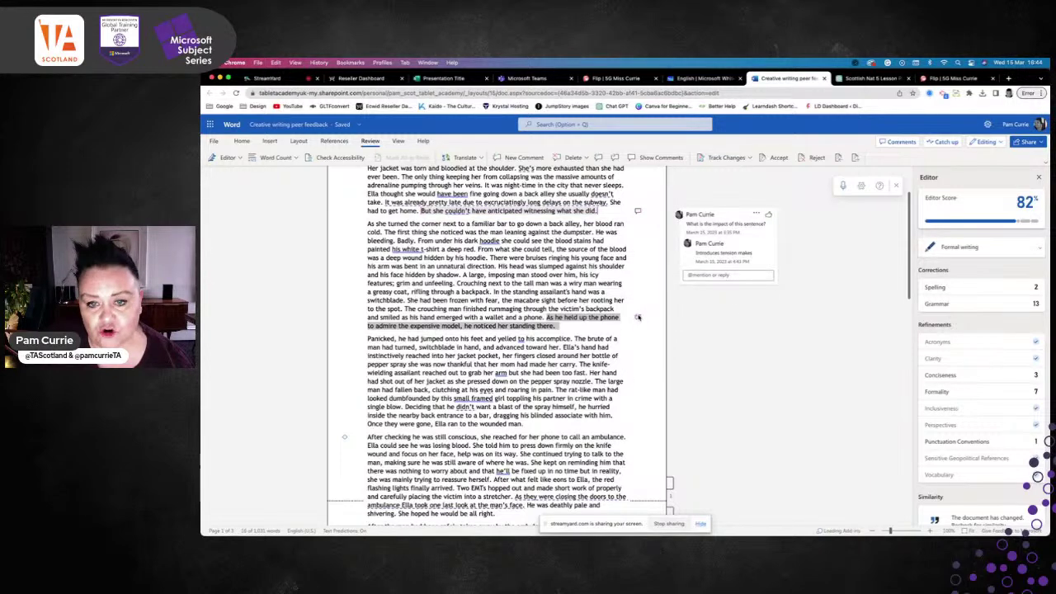
pyautogui.click(637, 318)
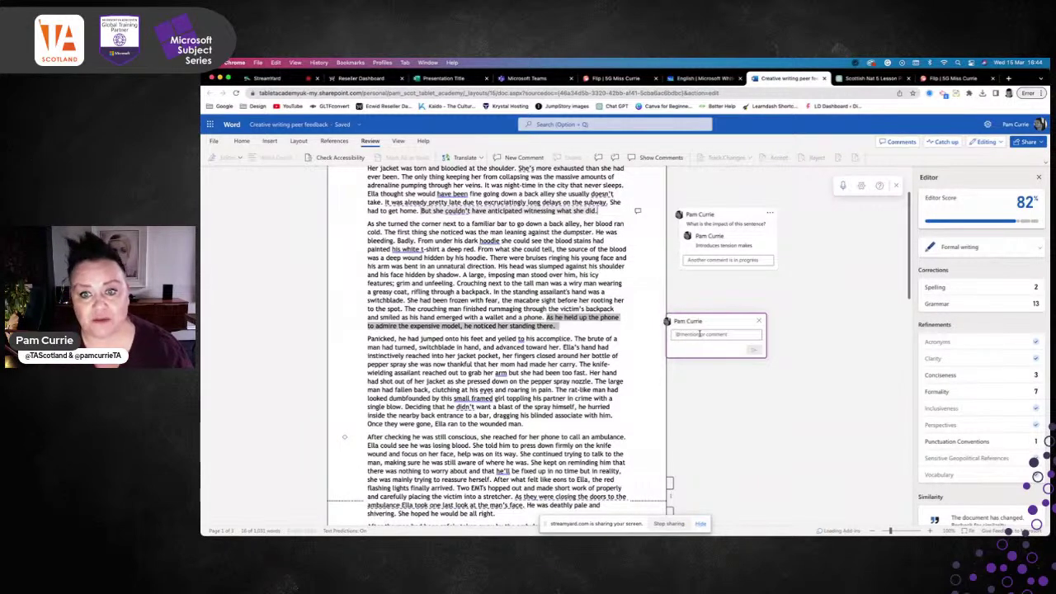
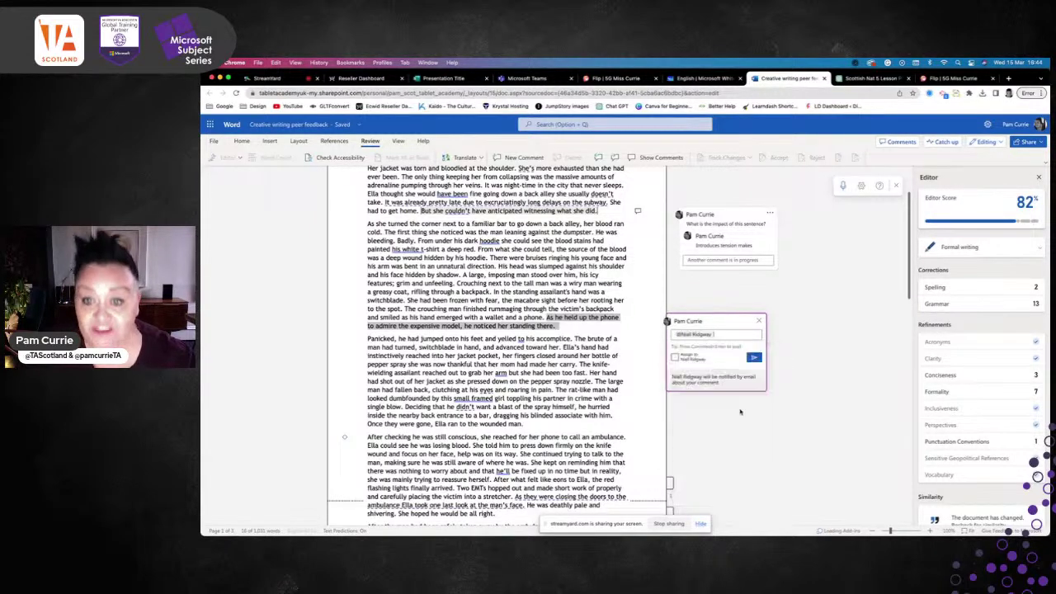
pyautogui.click(739, 407)
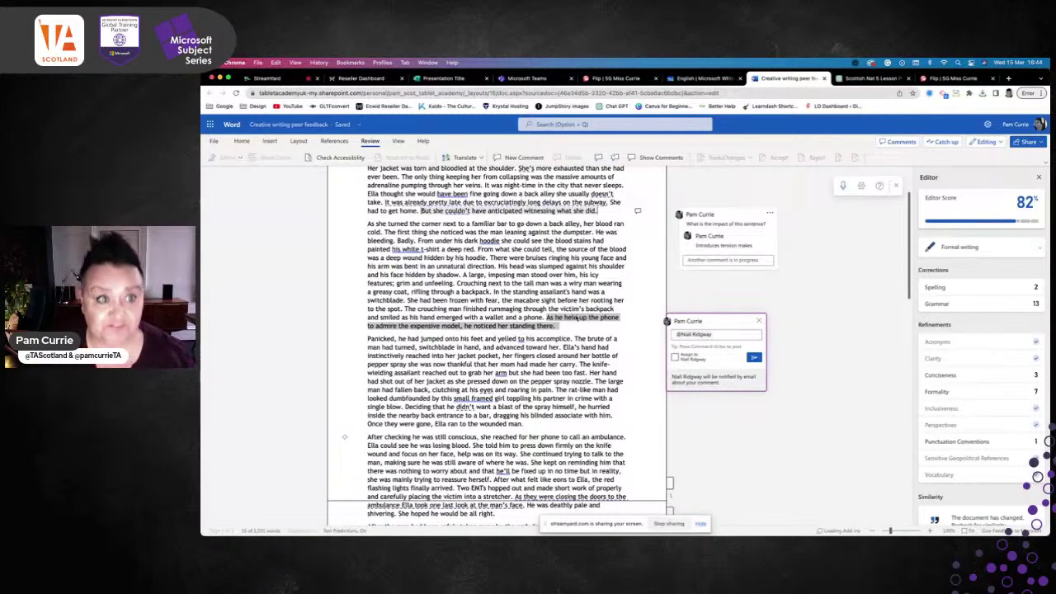
pyautogui.scroll(2, 566, 316)
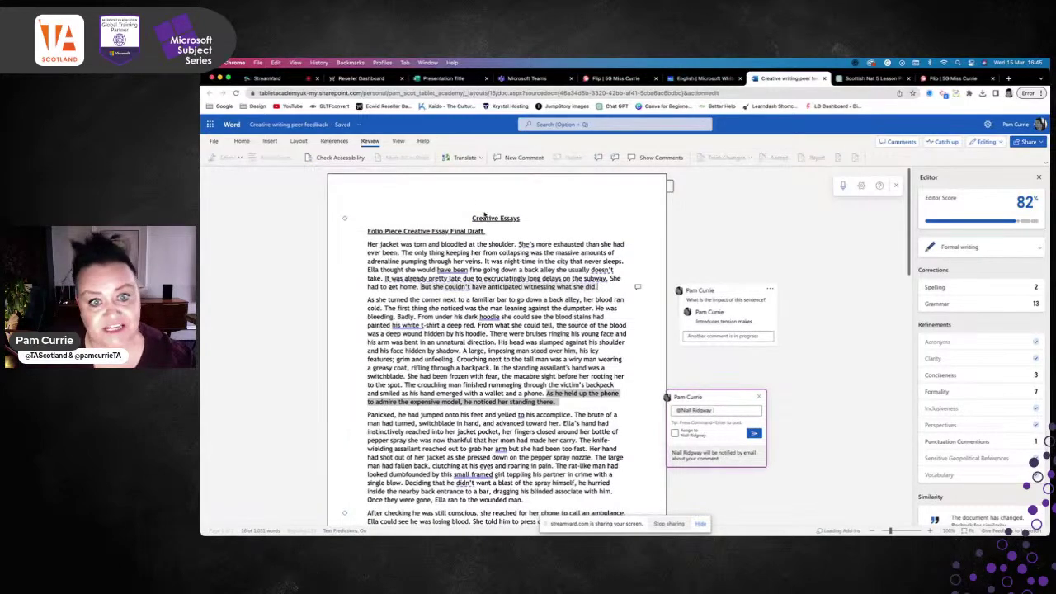
pyautogui.scroll(-20, 520, 260)
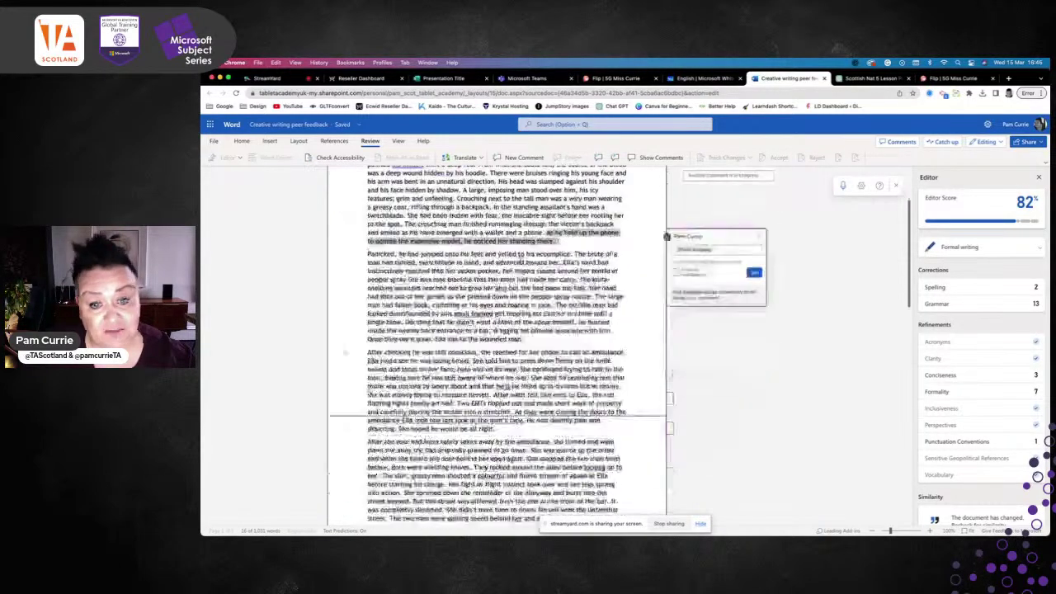
pyautogui.scroll(20, 520, 261)
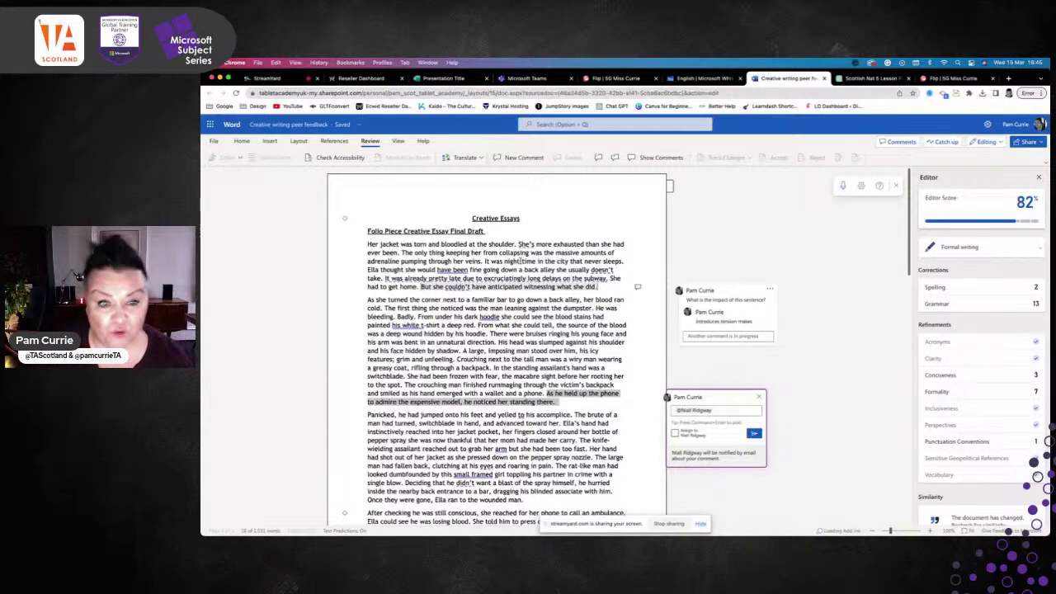
pyautogui.scroll(-15, 519, 260)
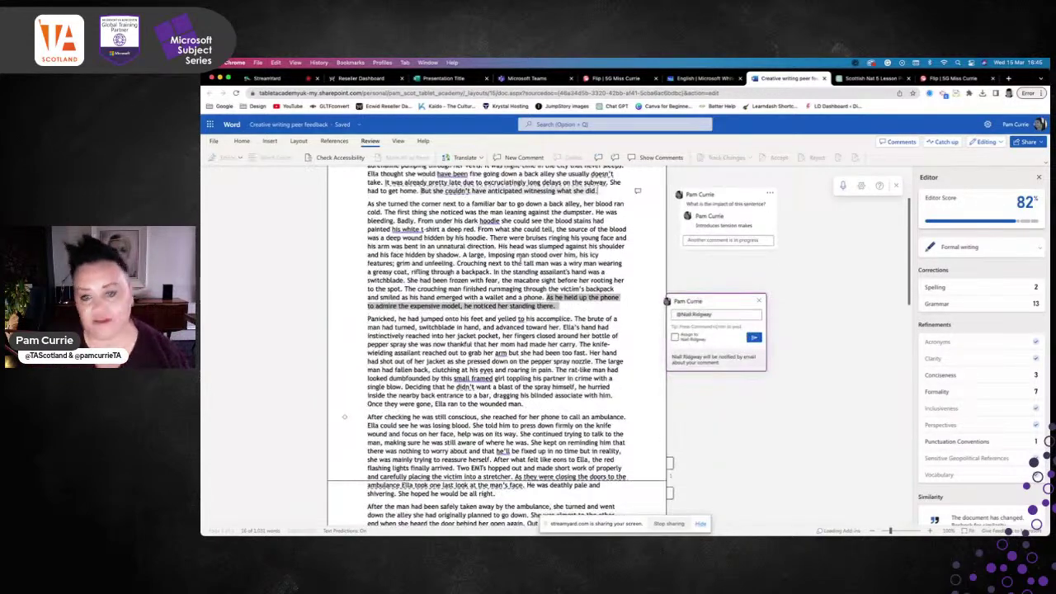
pyautogui.scroll(-5, 495, 347)
pyautogui.scroll(20, 495, 347)
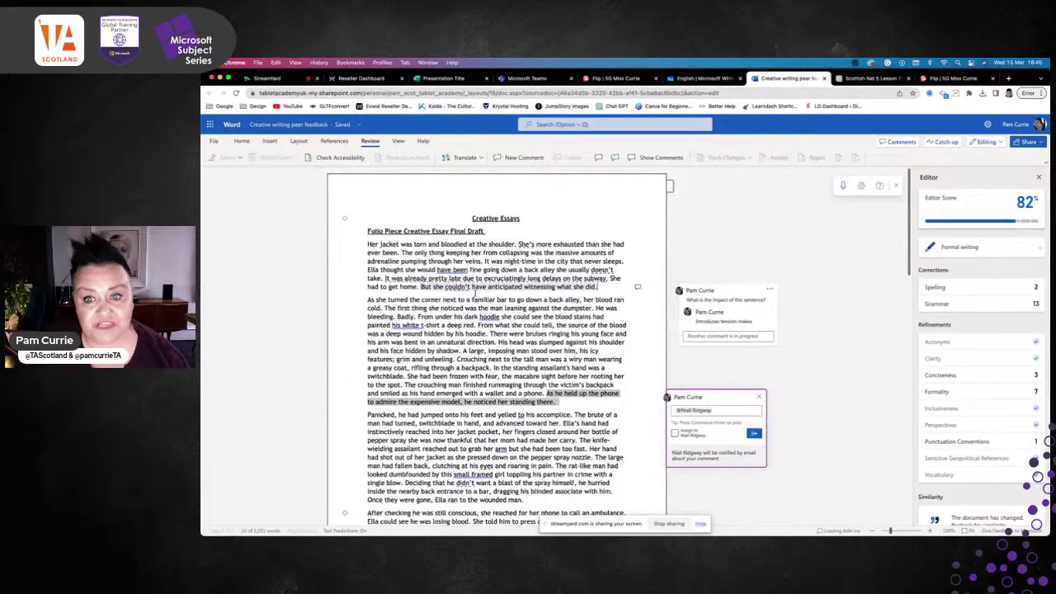
pyautogui.scroll(-2, 476, 293)
pyautogui.scroll(2, 475, 292)
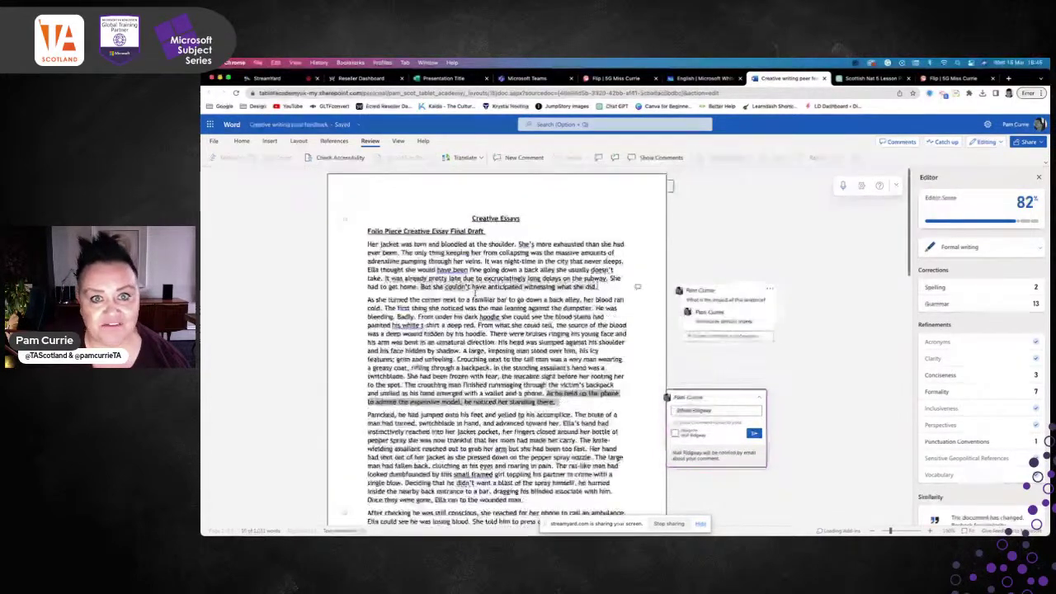
pyautogui.click(510, 80)
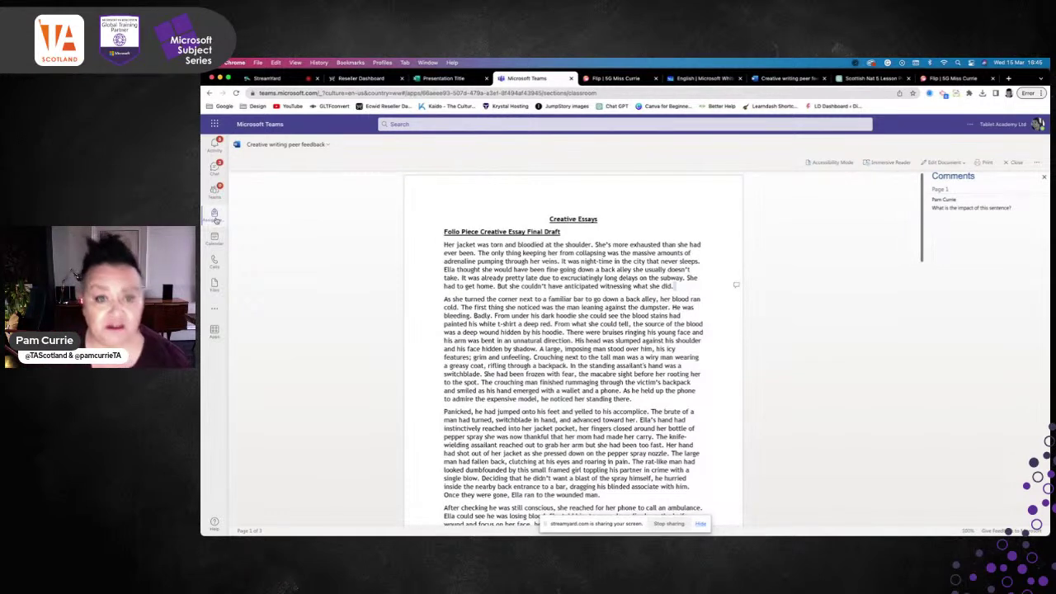
# Leave the document and return to the Assignments list
pyautogui.click(297, 145)
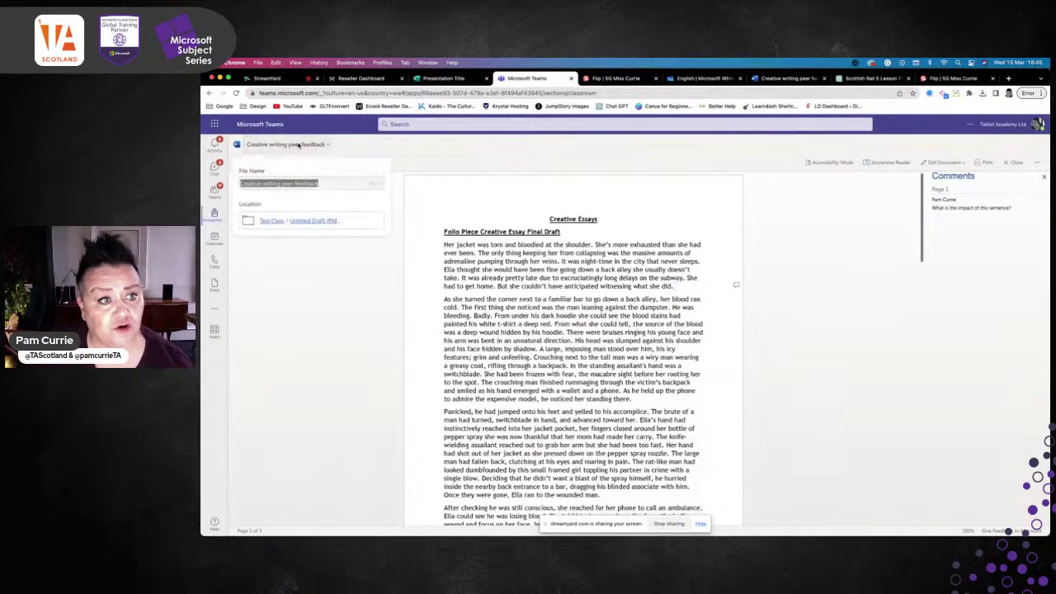
pyautogui.click(210, 93)
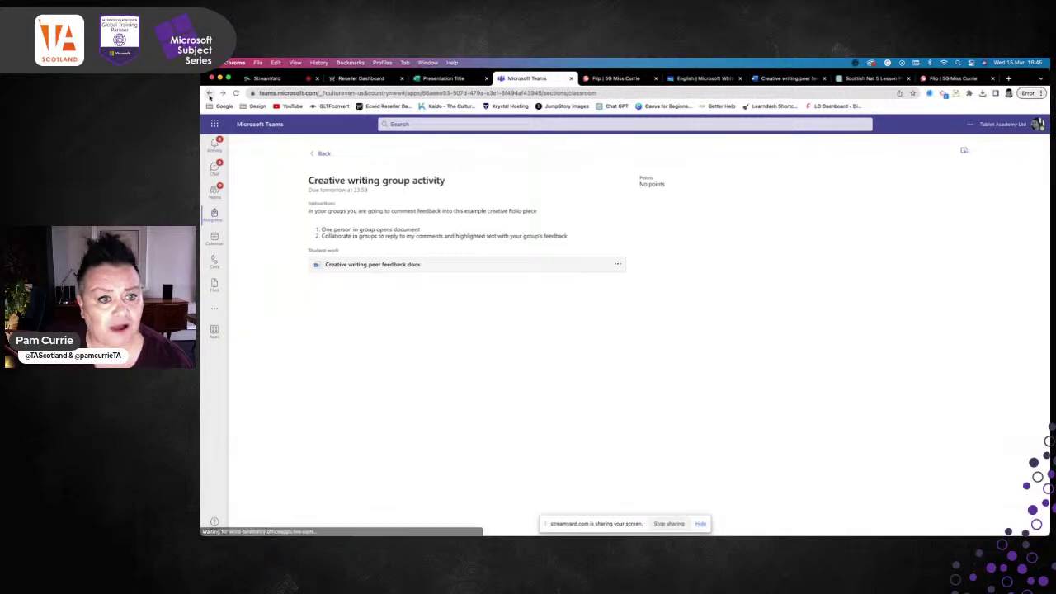
pyautogui.click(209, 94)
pyautogui.click(210, 94)
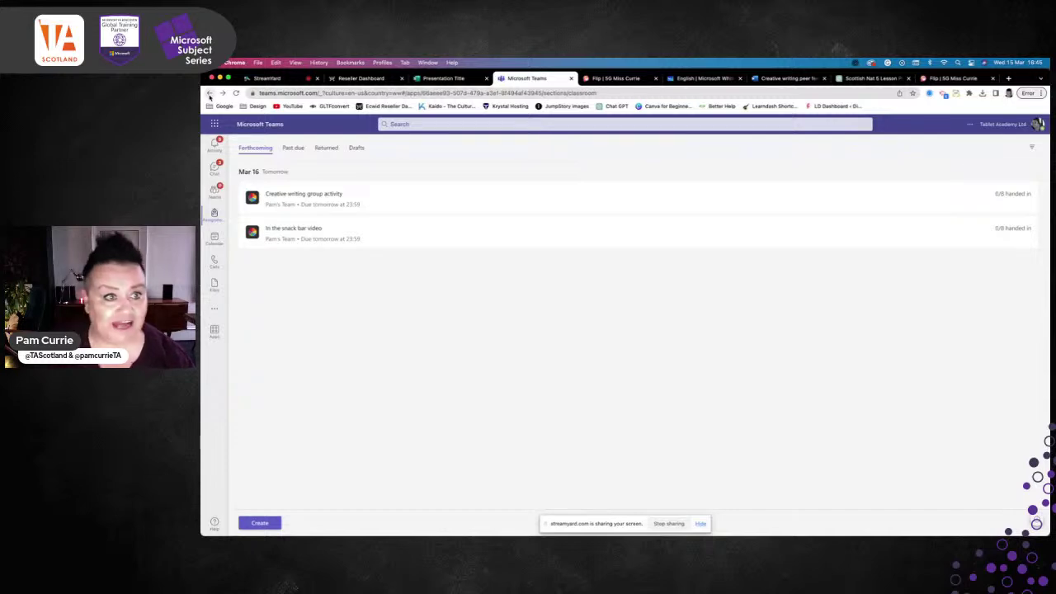
# Open In the snack bar video in Student view and follow its Flip topic link
pyautogui.click(304, 236)
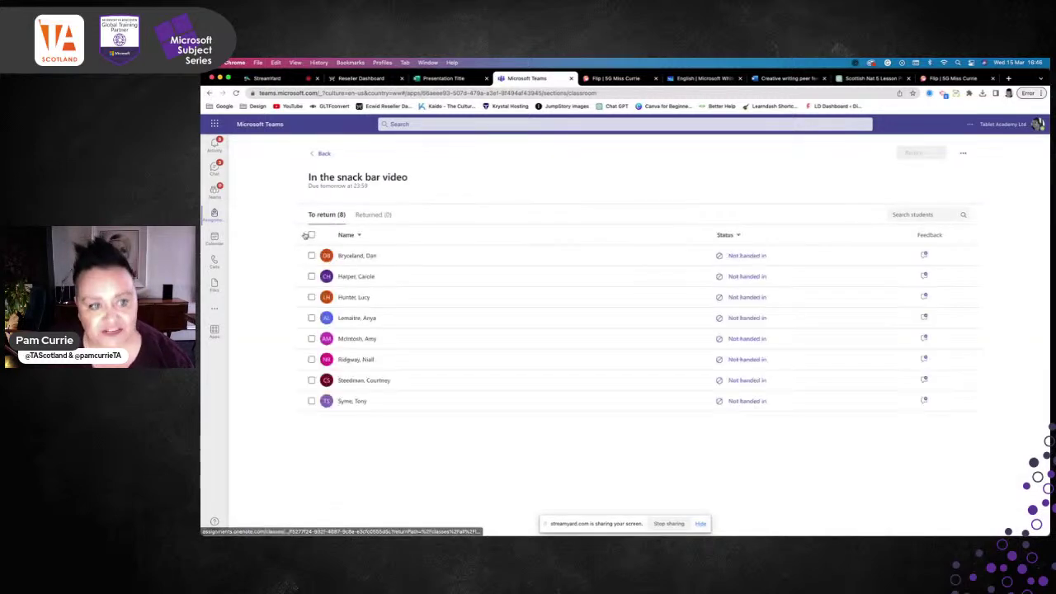
pyautogui.click(963, 154)
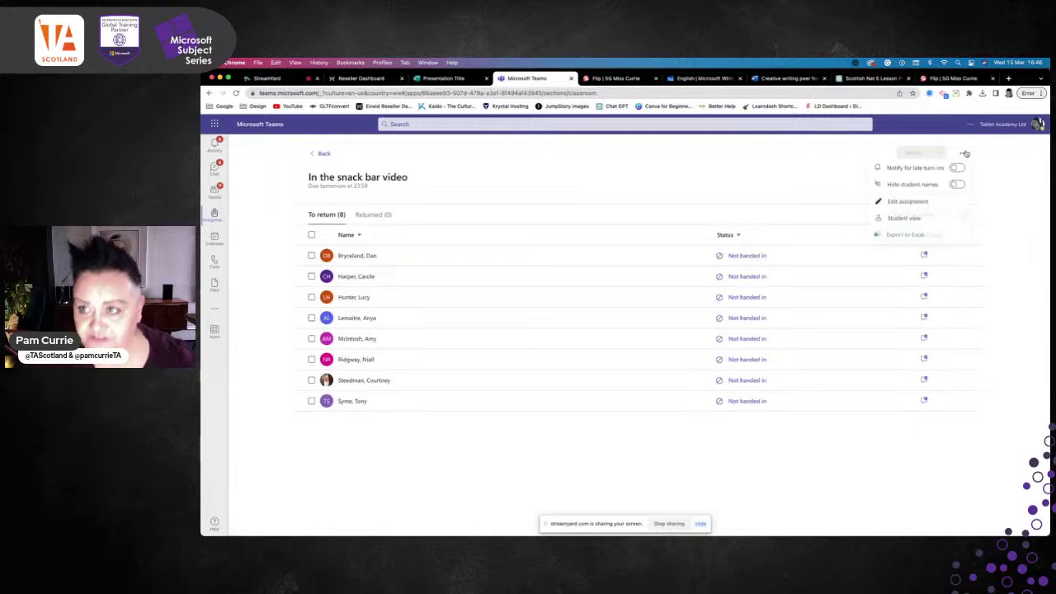
pyautogui.click(907, 218)
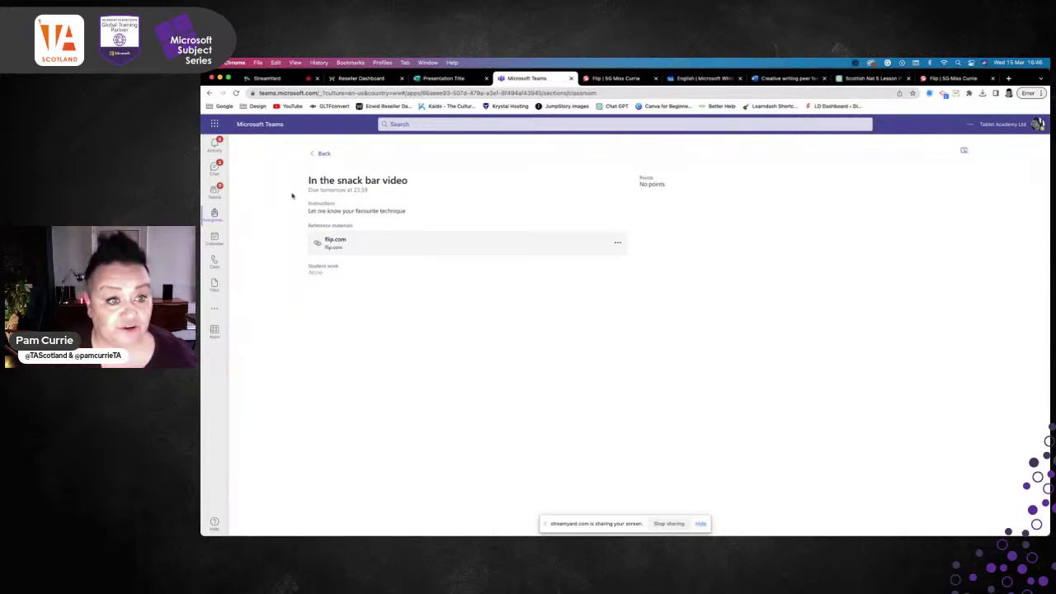
pyautogui.click(335, 241)
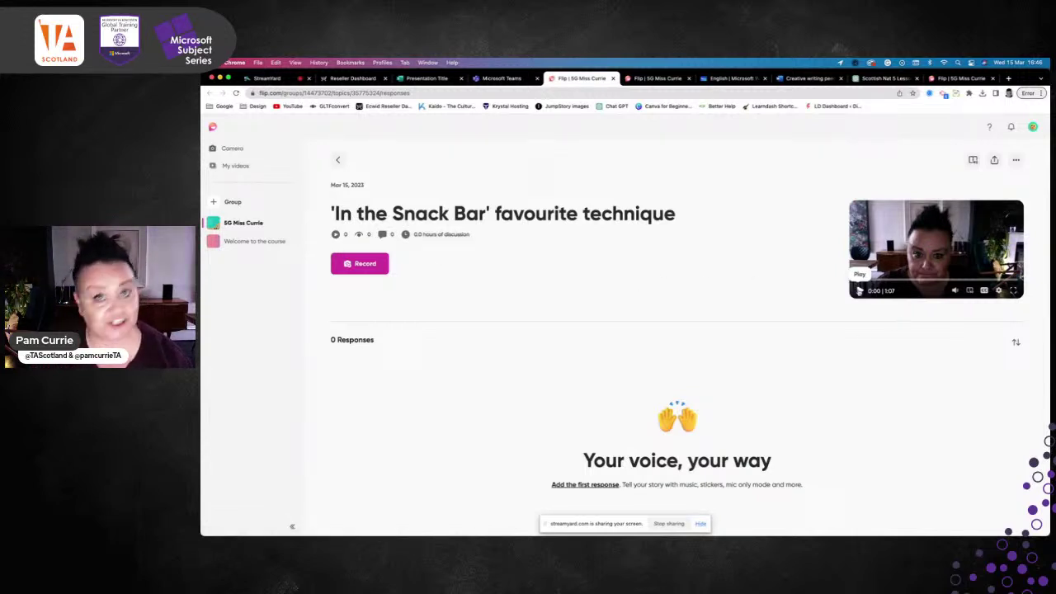
# Play the topic's introduction video, then return to the class group's four-topic list
pyautogui.click(859, 289)
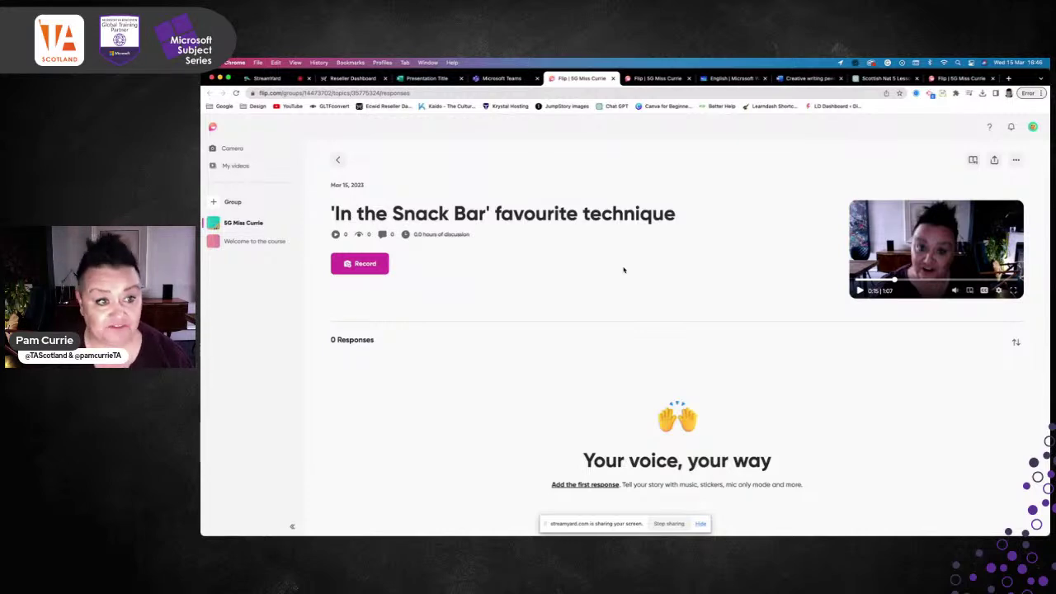
pyautogui.click(248, 222)
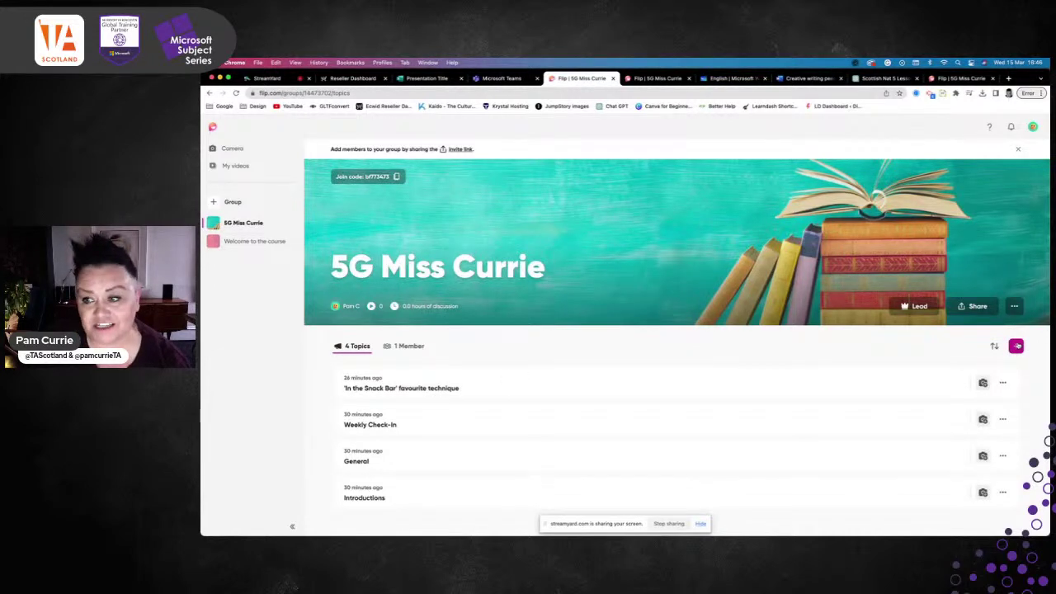
pyautogui.click(1015, 346)
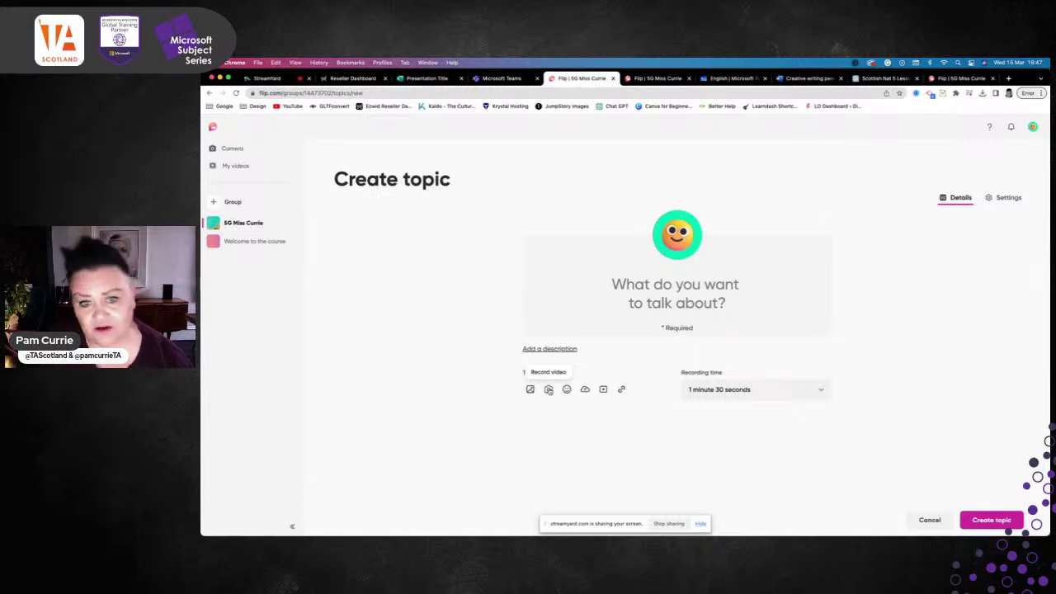
pyautogui.click(549, 389)
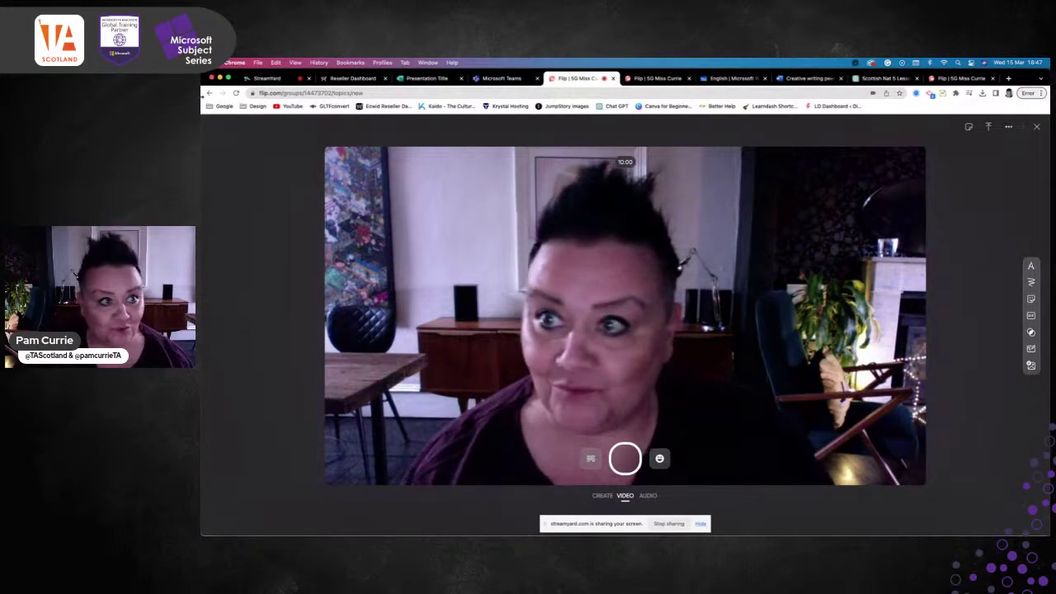
pyautogui.click(214, 93)
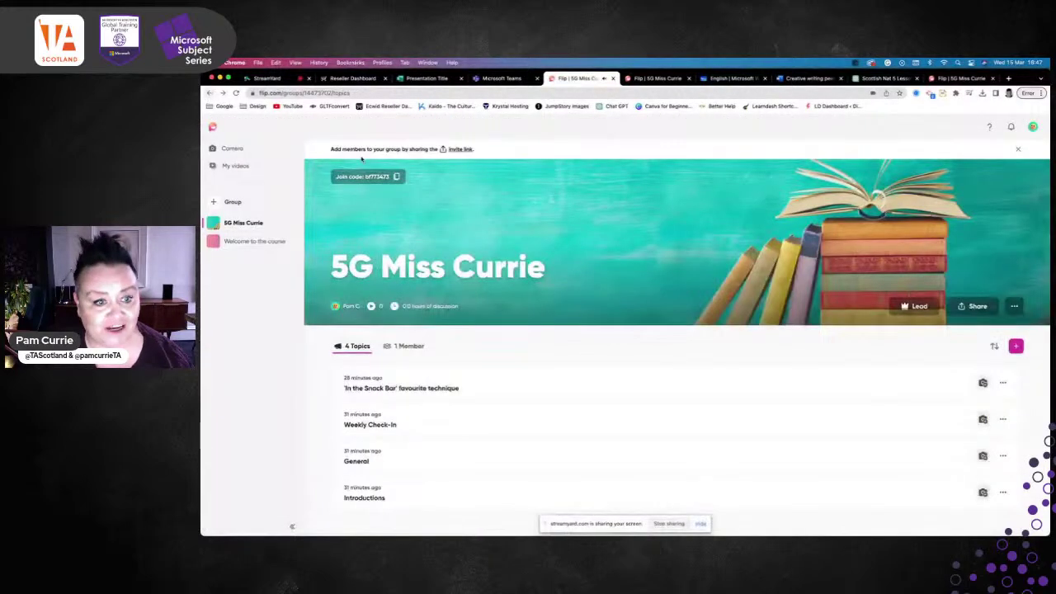
# Open the 'In the Snack Bar' favourite technique topic and start recording a video response
pyautogui.click(432, 390)
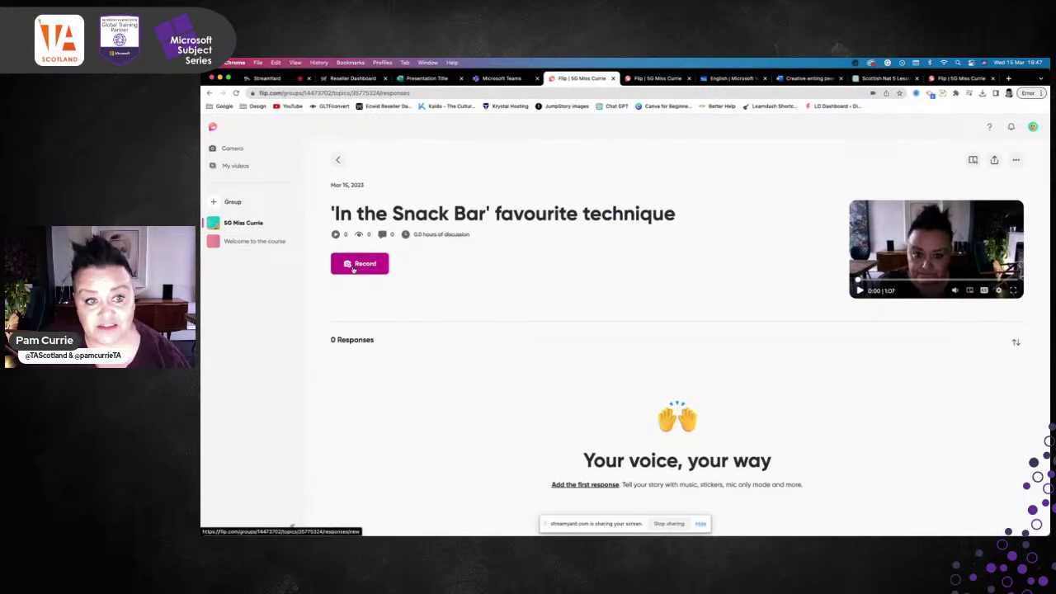
pyautogui.click(353, 266)
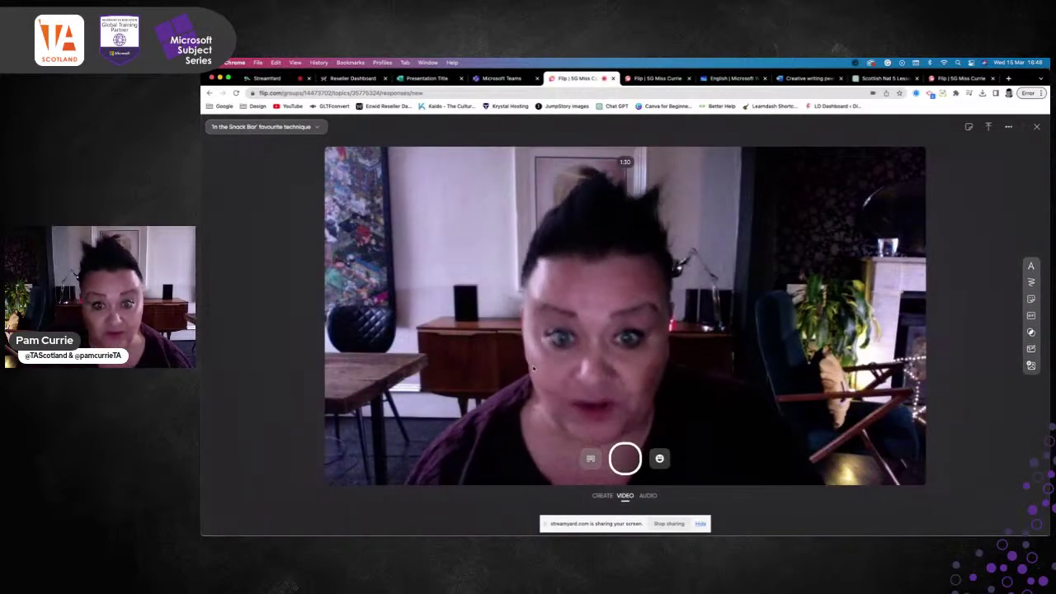